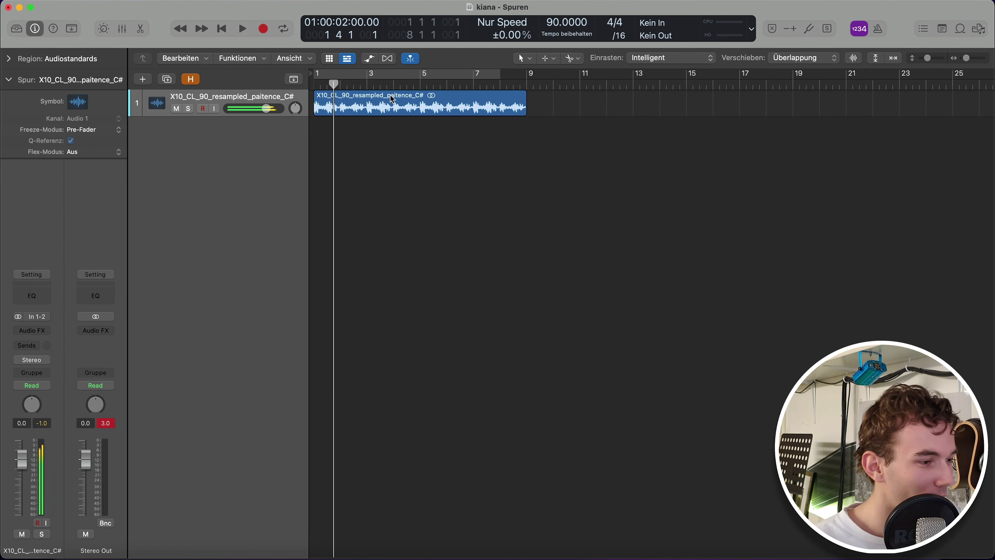
Step: Enable the cycle range and extend it to cover bars 1 to 9, matching the X10_CL_90_resampled_paitence_C# region
key(c)
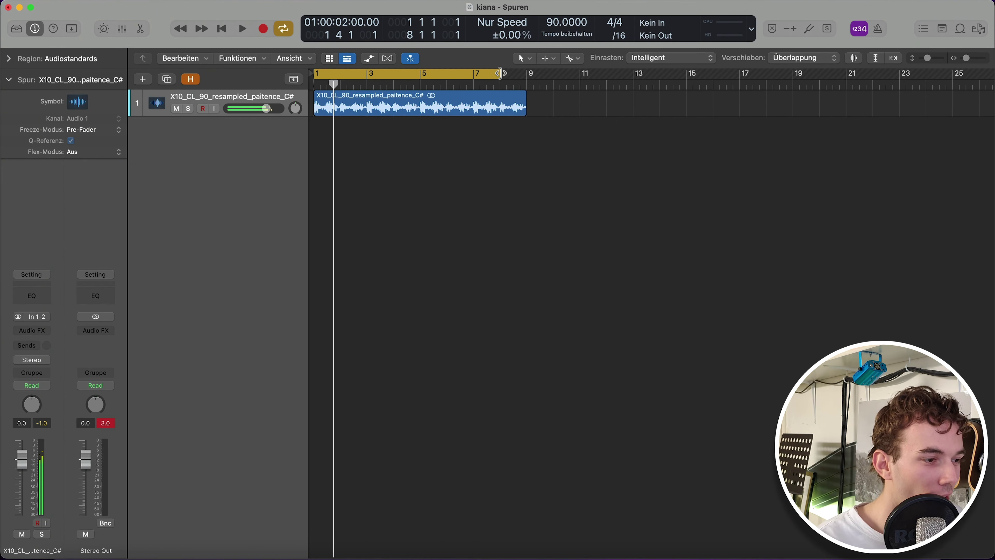
drag(499, 74, 527, 73)
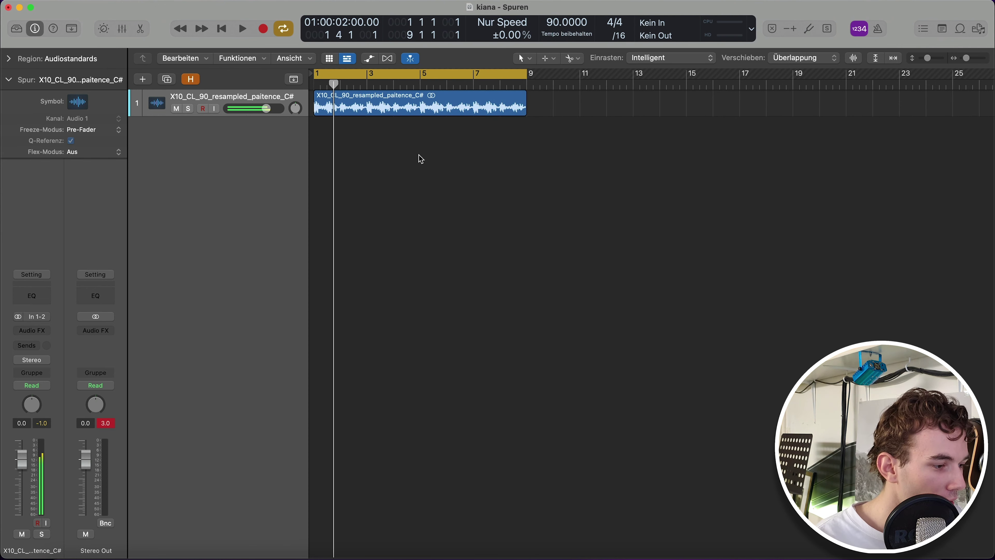
scroll(425, 155, up, 3)
scroll(425, 155, down, 3)
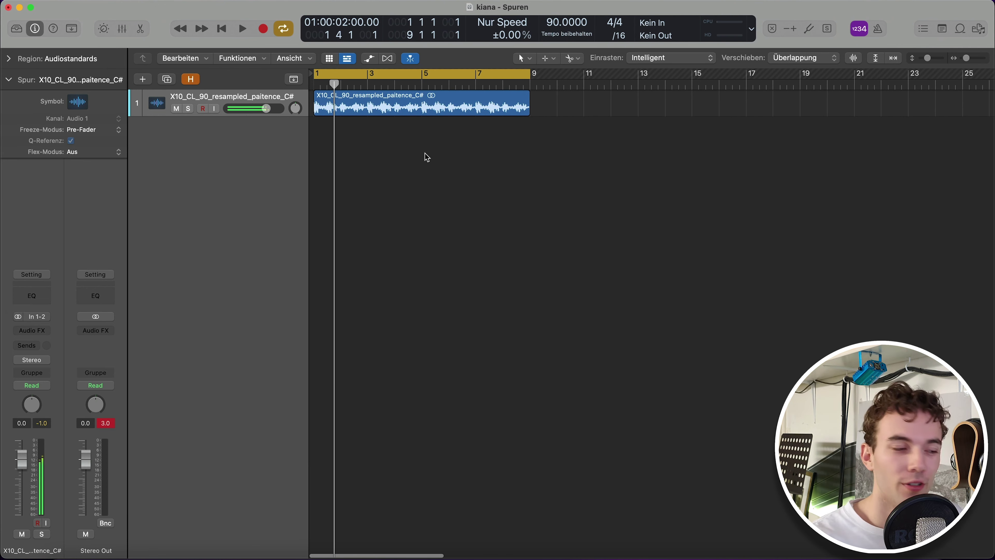
Step: Play back the looped sample, turn off cycling and return the playhead to the beginning of the project
key(space)
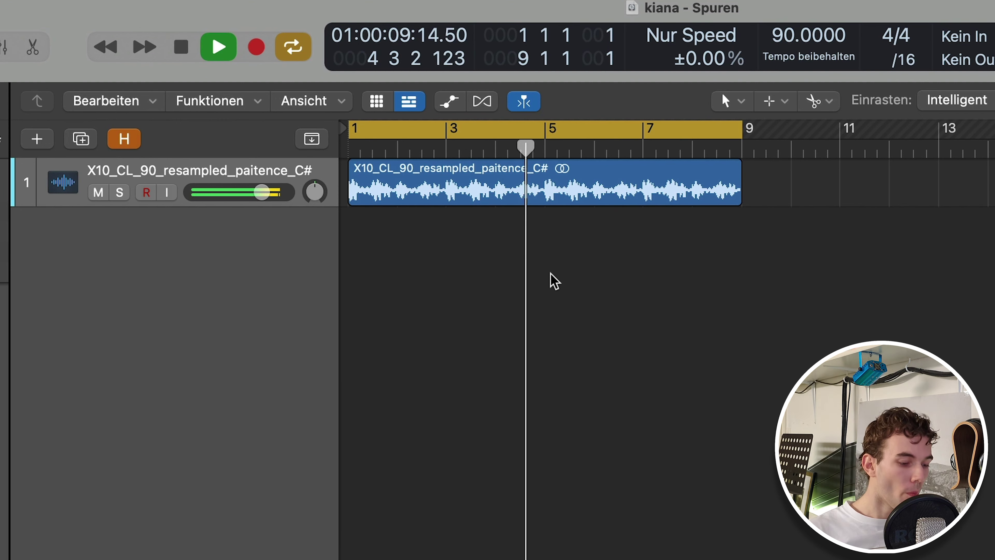
key(space)
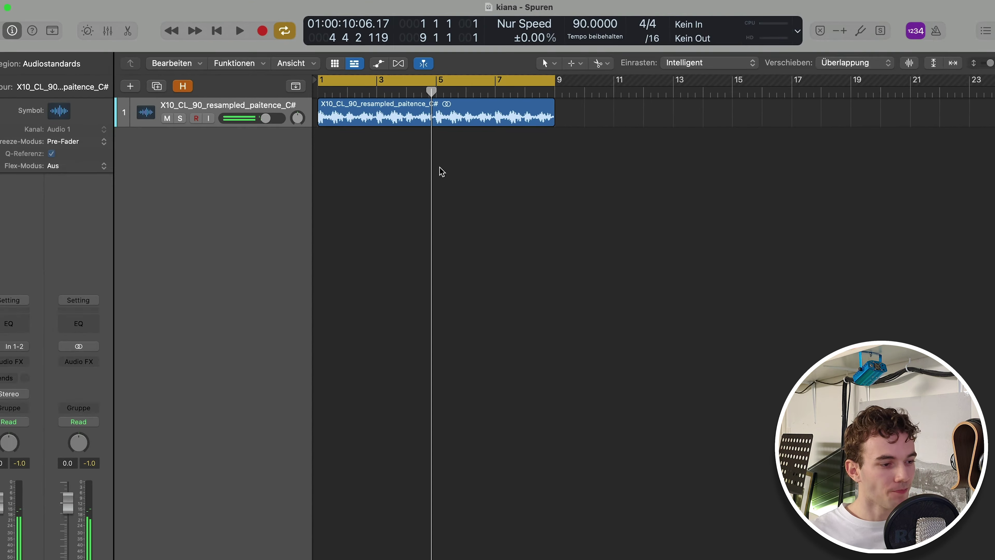
click(454, 85)
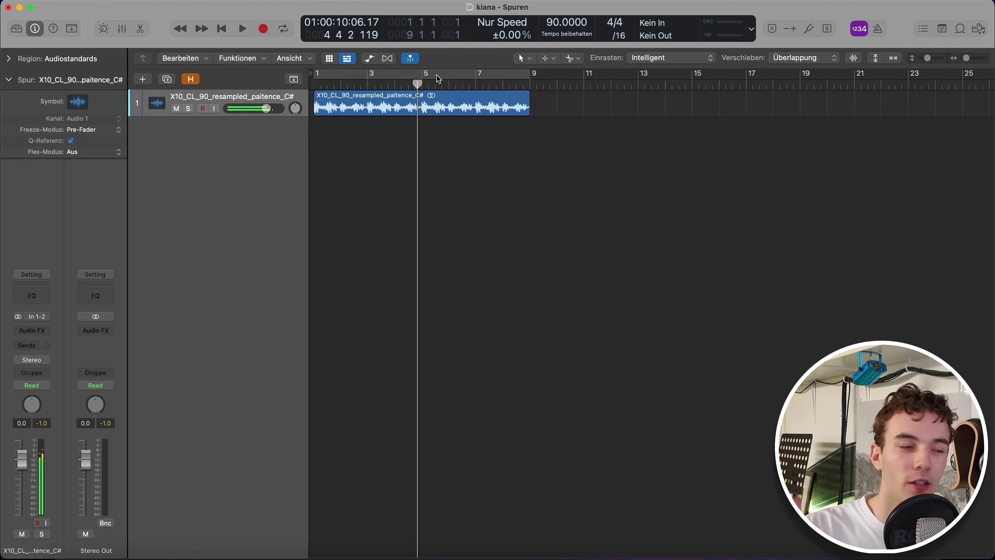
key(Return)
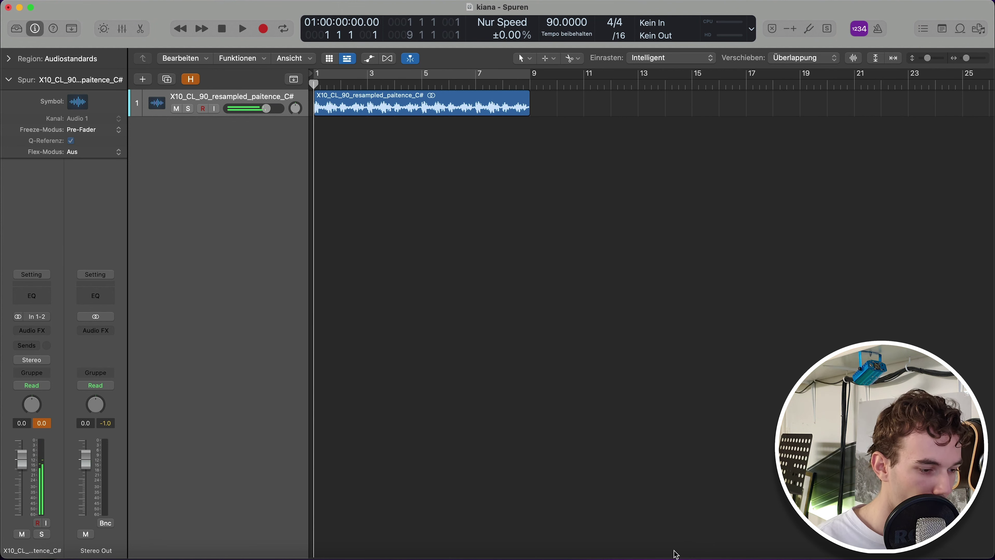
Step: Add PJ_ATP_80_kit_loop_Views_Male_Runs_Vocal_C#maj from the Likes collection in Splice to a new audio track at bar 1
click(696, 556)
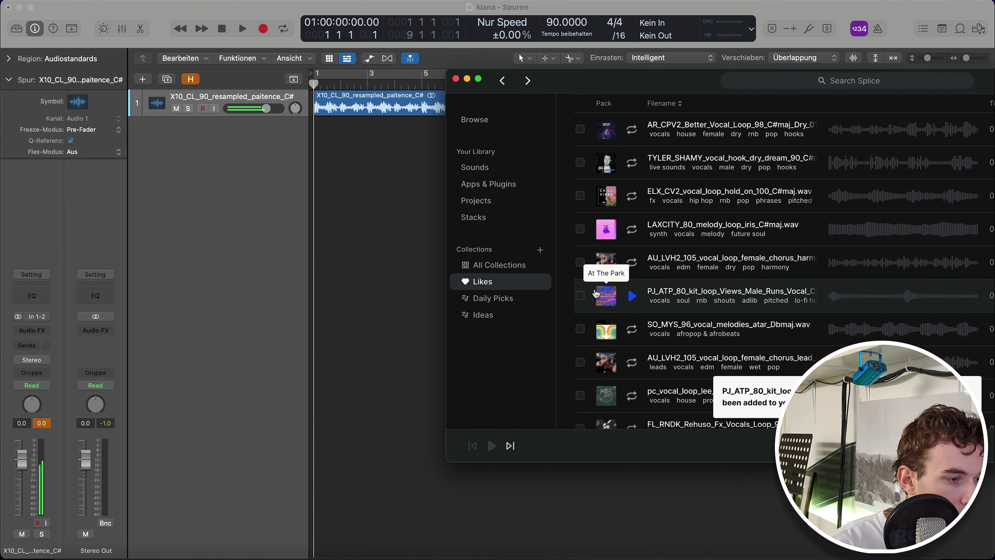
drag(606, 296, 338, 137)
click(455, 79)
click(391, 181)
click(379, 179)
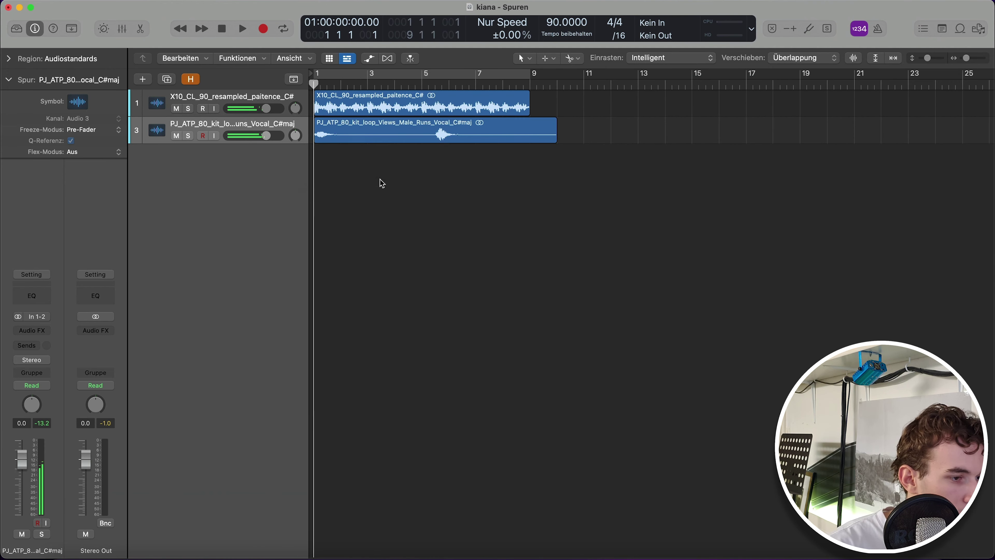
Step: Play the arrangement from the start to hear the male runs vocal together with the sample loop
scroll(485, 153, right, 4)
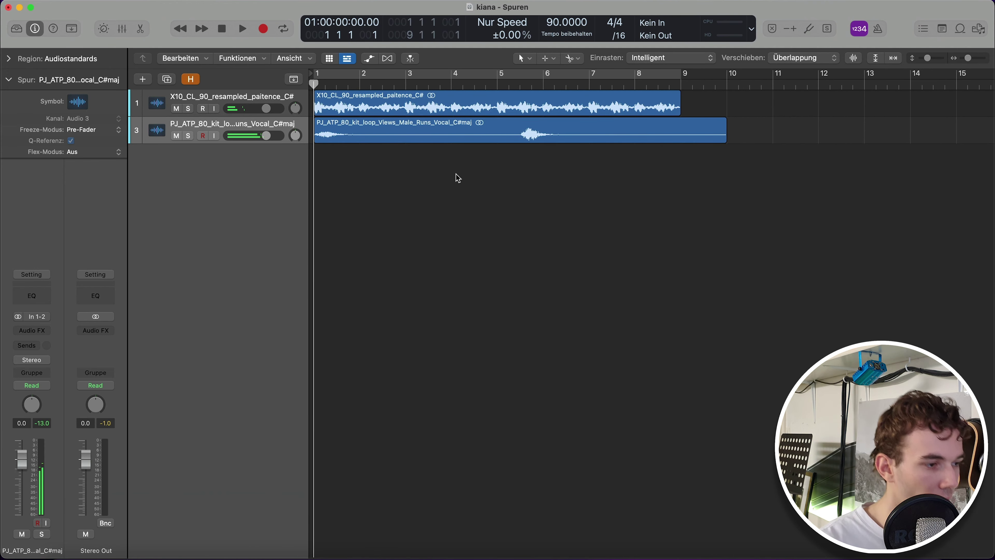
scroll(479, 159, up, 2)
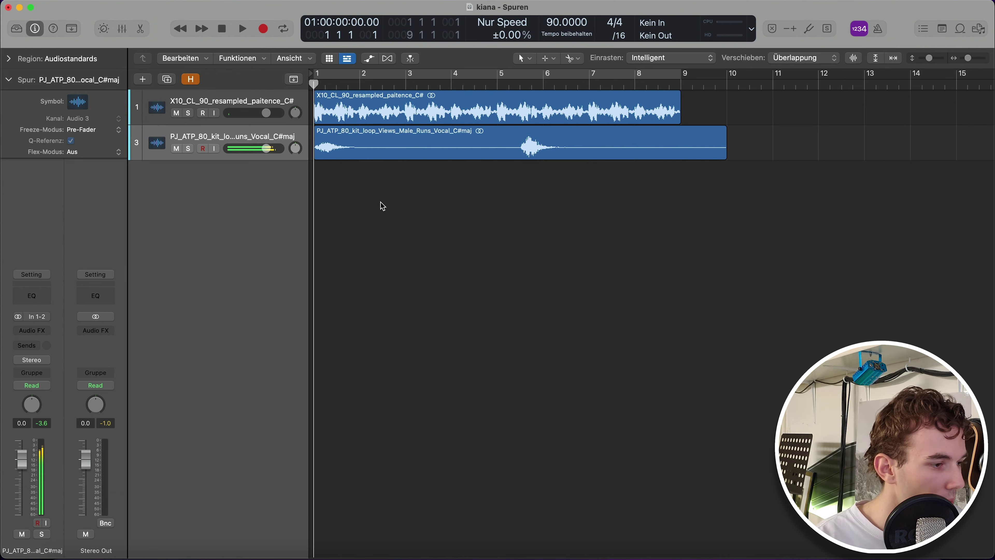
key(space)
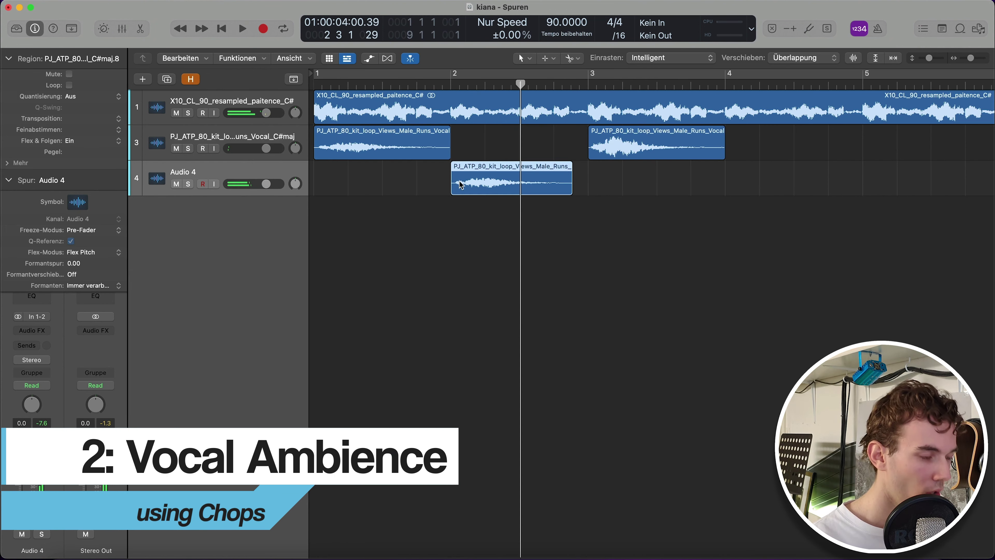
key(Return)
key(space)
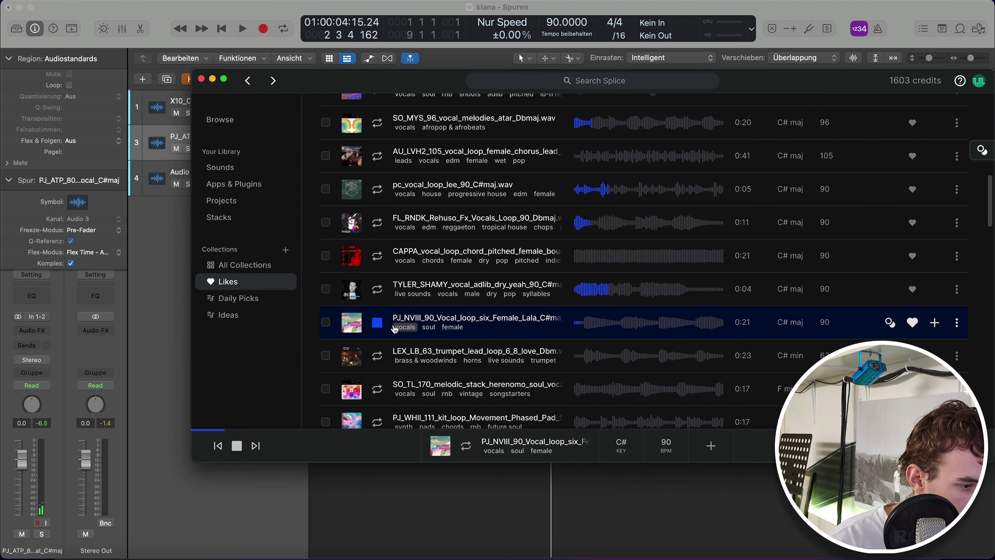
Step: Add the PJ_NVIII_90 female lala vocal loop from Splice on its own track at bar 1 and lower its volume to -4.7 dB
drag(360, 80, 254, 85)
click(829, 333)
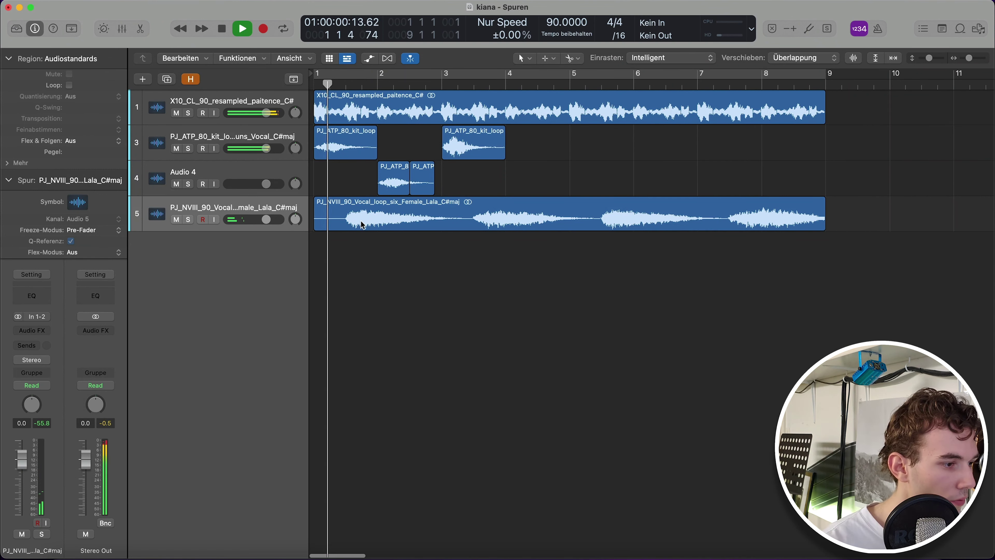
click(372, 220)
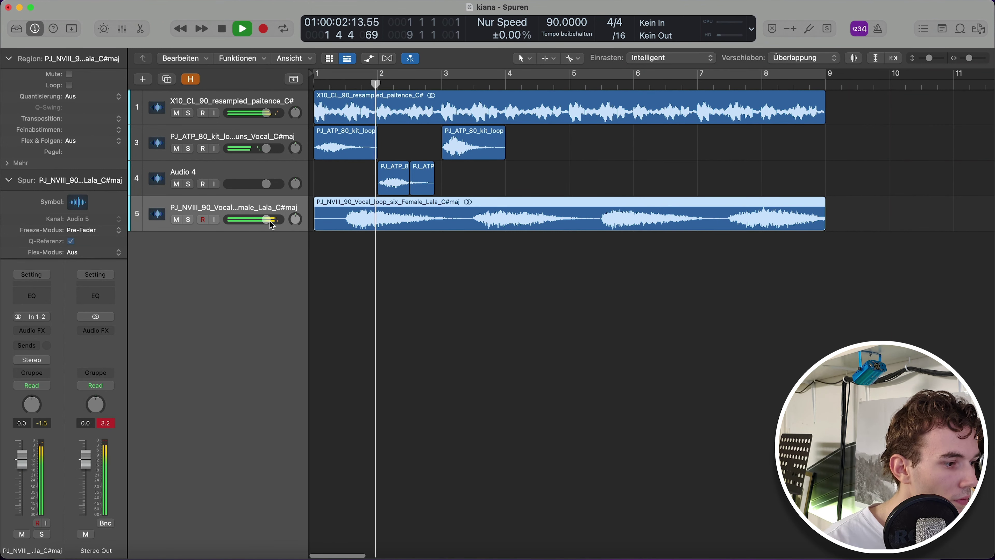
drag(268, 225, 257, 225)
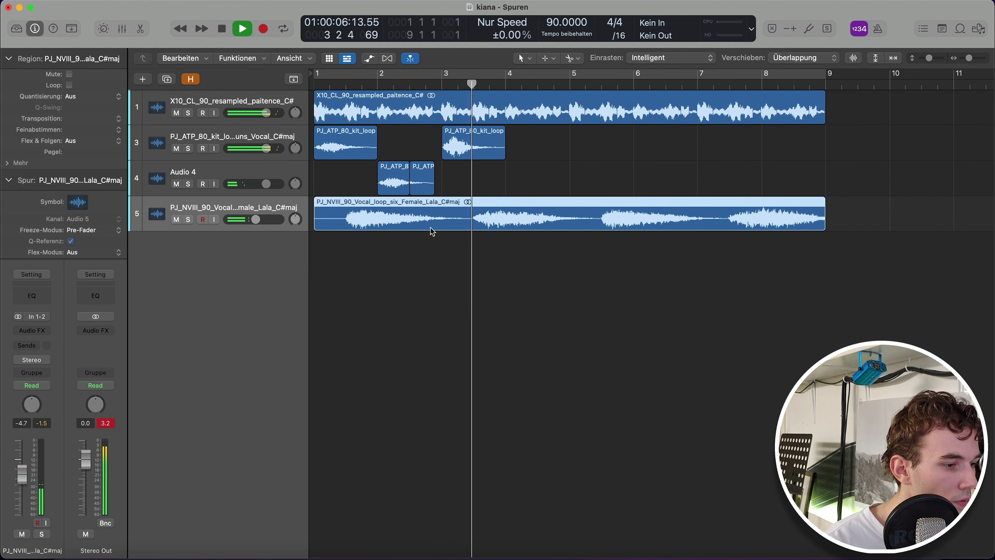
key(space)
click(459, 142)
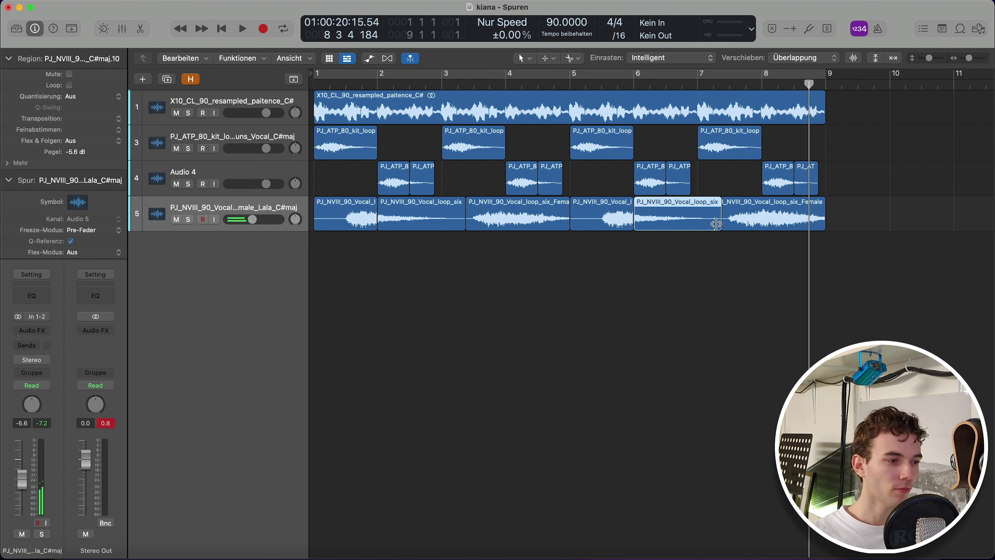
Step: Move the Output 1-2 vocal recording to the start of the project at bar 1
click(727, 277)
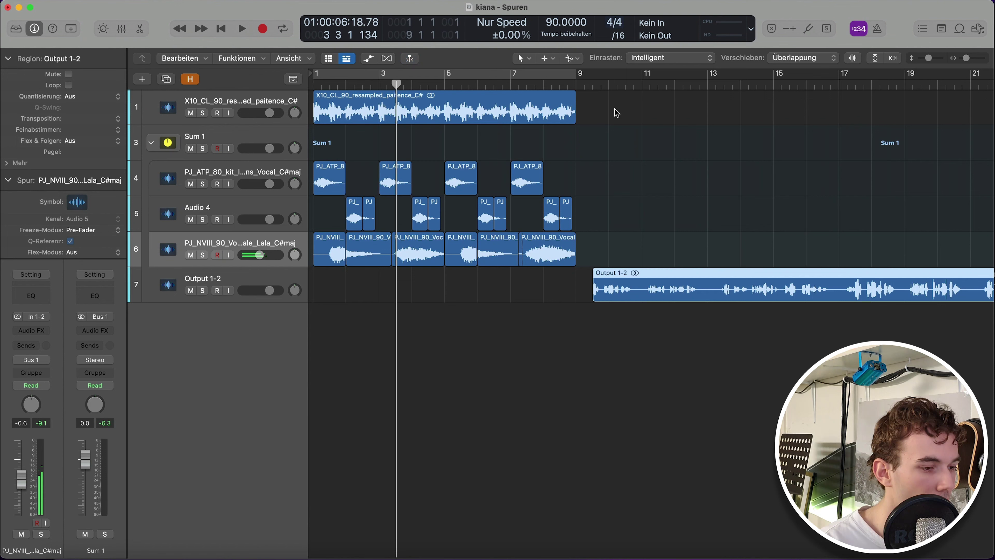
click(638, 348)
drag(642, 290, 275, 305)
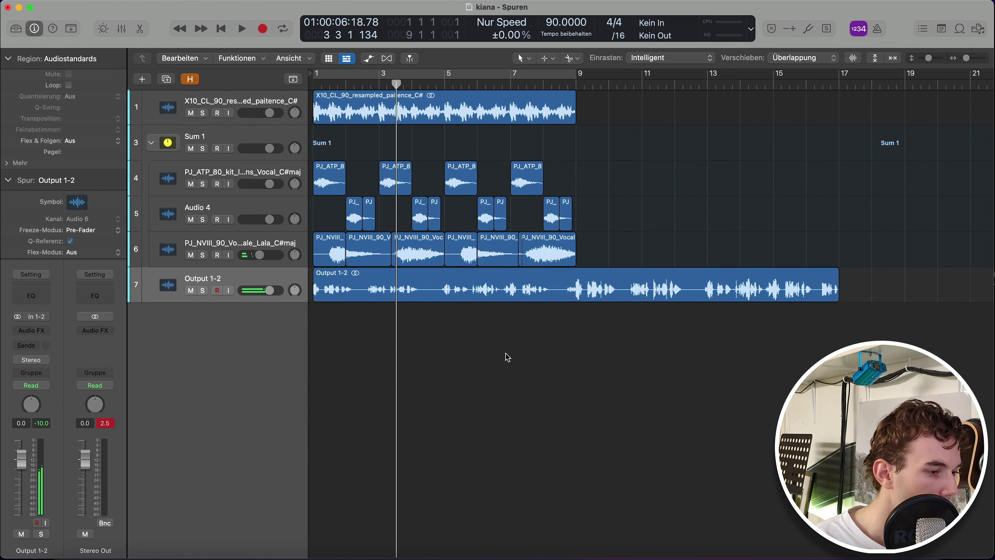
Step: Play the arrangement from the start to hear the Output 1-2 vocal over the sample and vocal chops
key(Return)
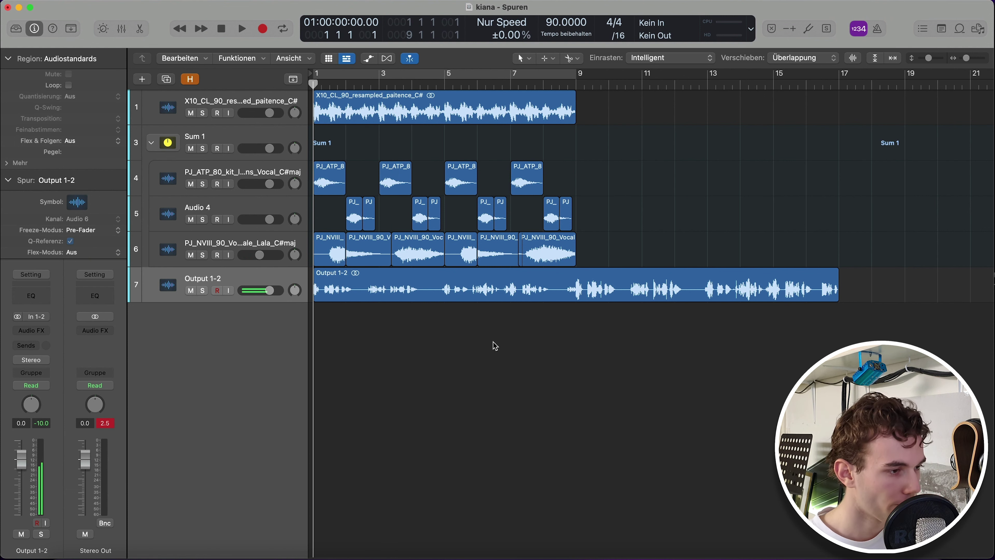
key(space)
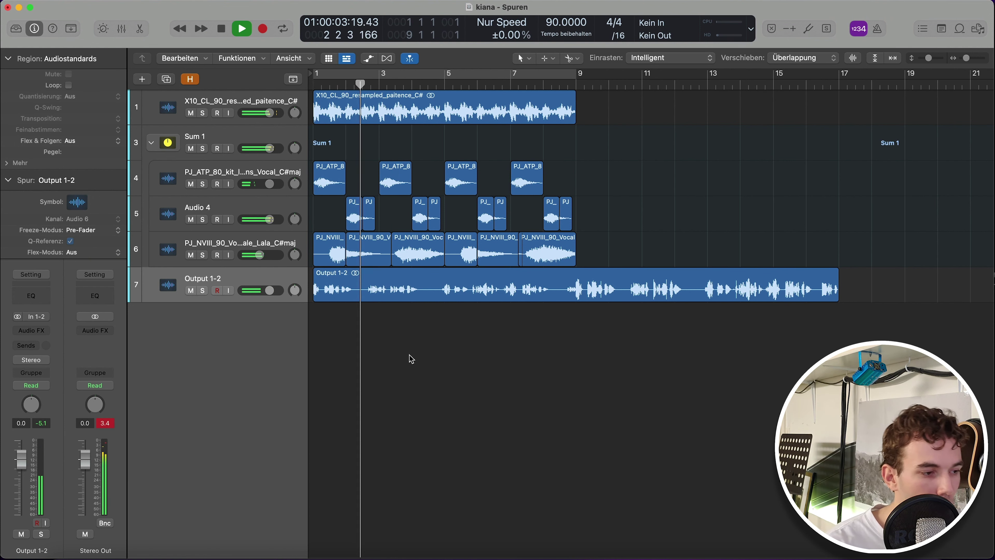
click(218, 290)
click(218, 290)
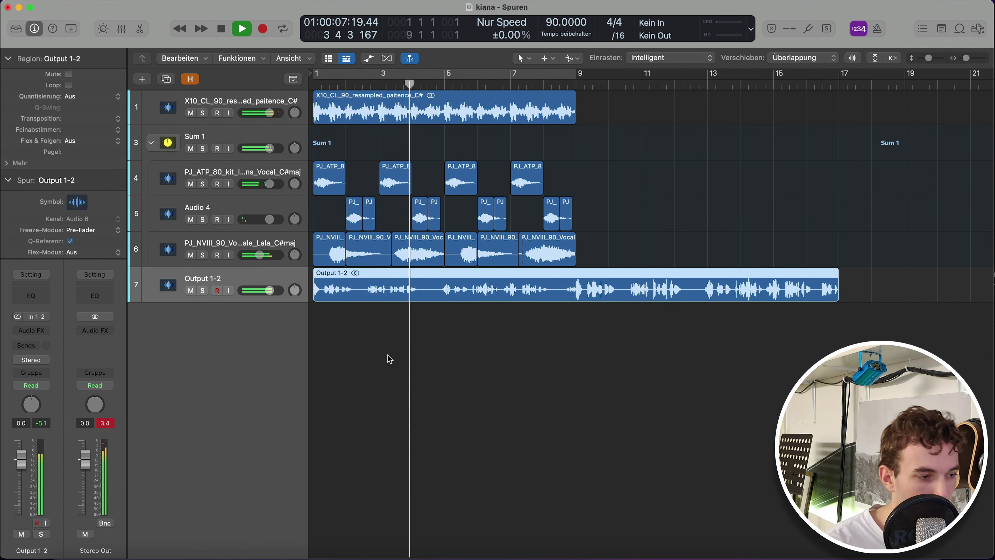
click(548, 394)
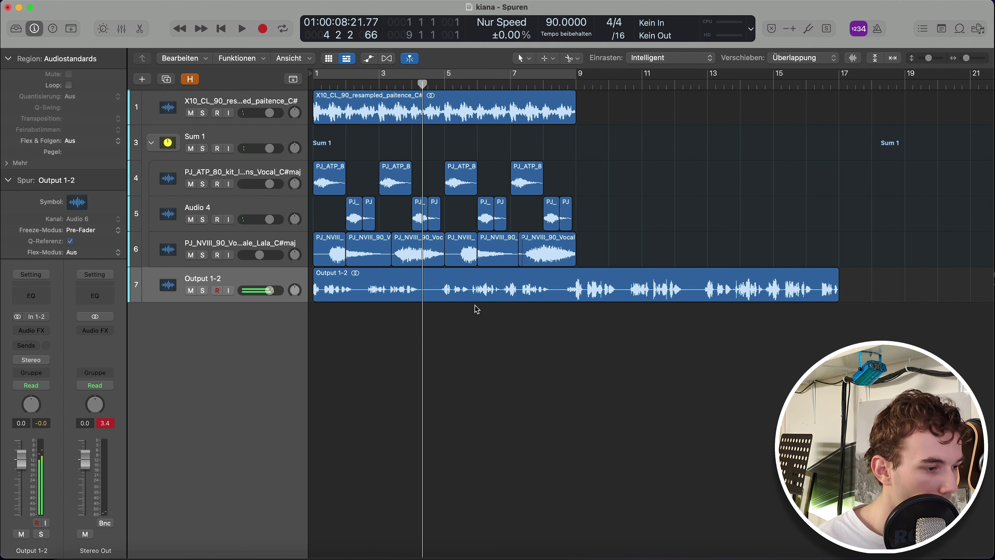
Step: Mute the male voc track and play back the sample loop with the Sum 1 vocal chops
click(153, 143)
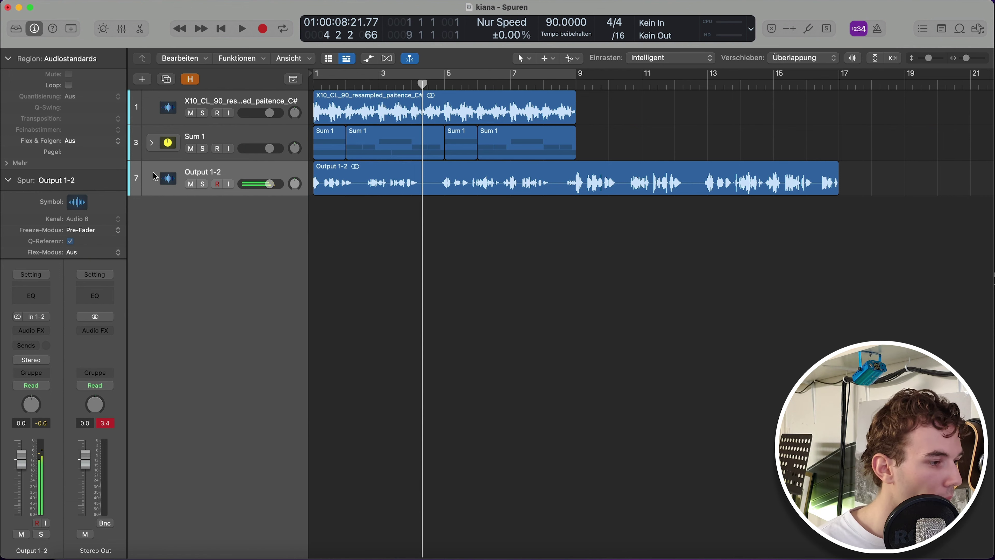
click(405, 189)
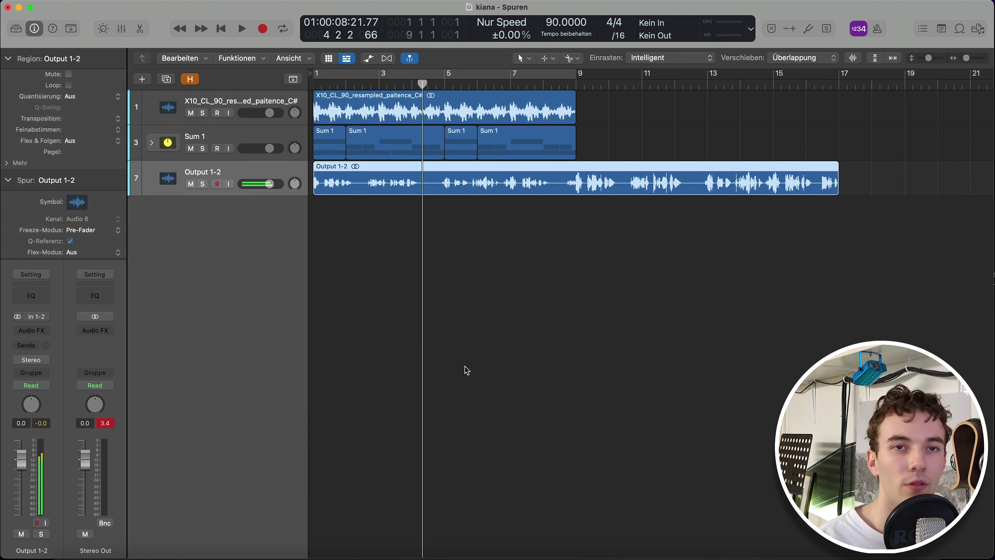
click(152, 143)
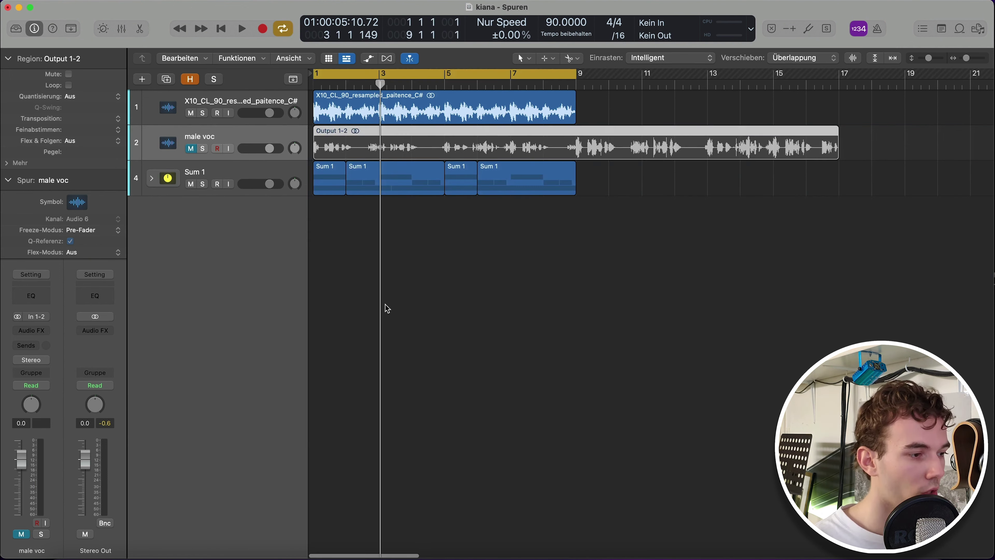
key(ctrl+m)
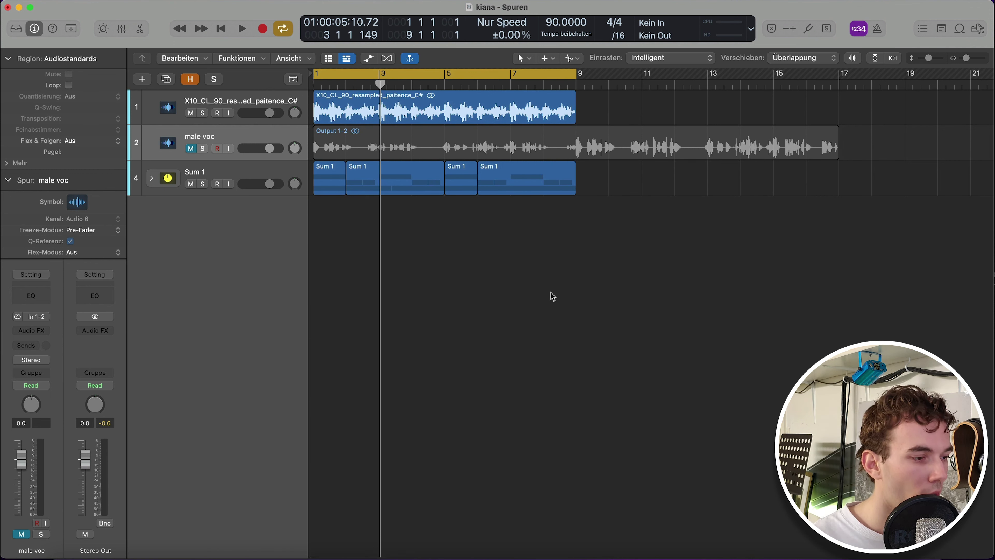
key(space)
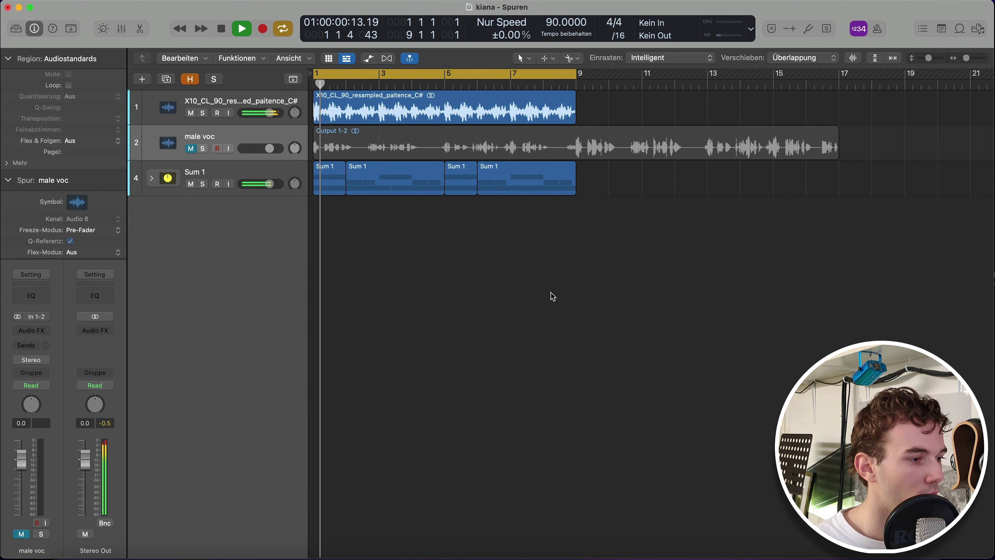
key(space)
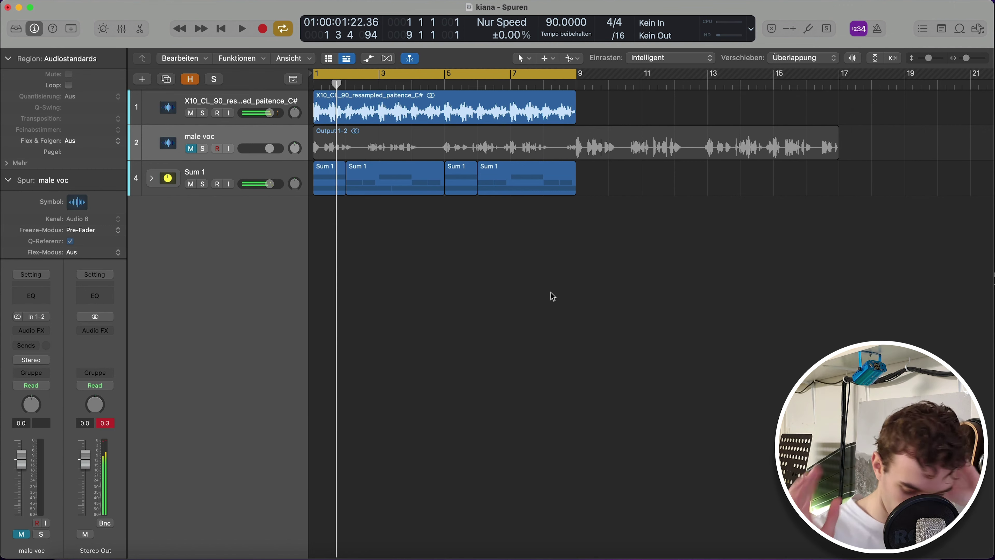
Step: Switch to the Splice website in the browser and preview the first three kick samples in the Drums list
click(165, 558)
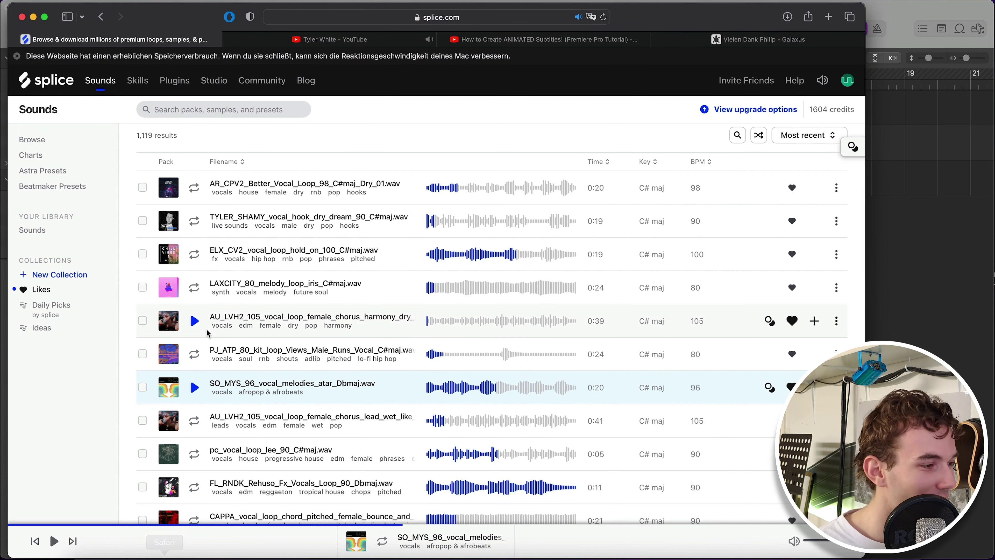
scroll(207, 334, up, 6)
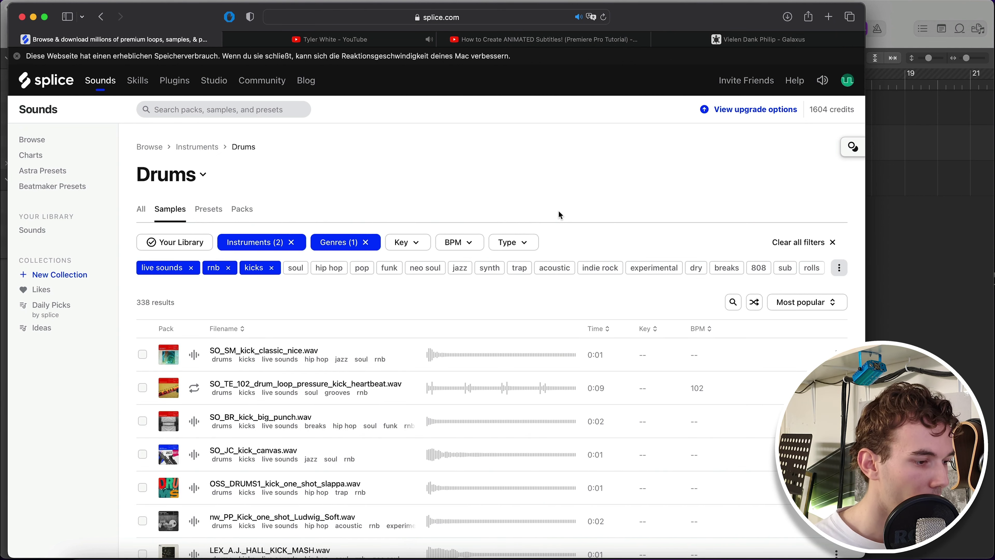
key(Down)
key(Down)
key(Down)
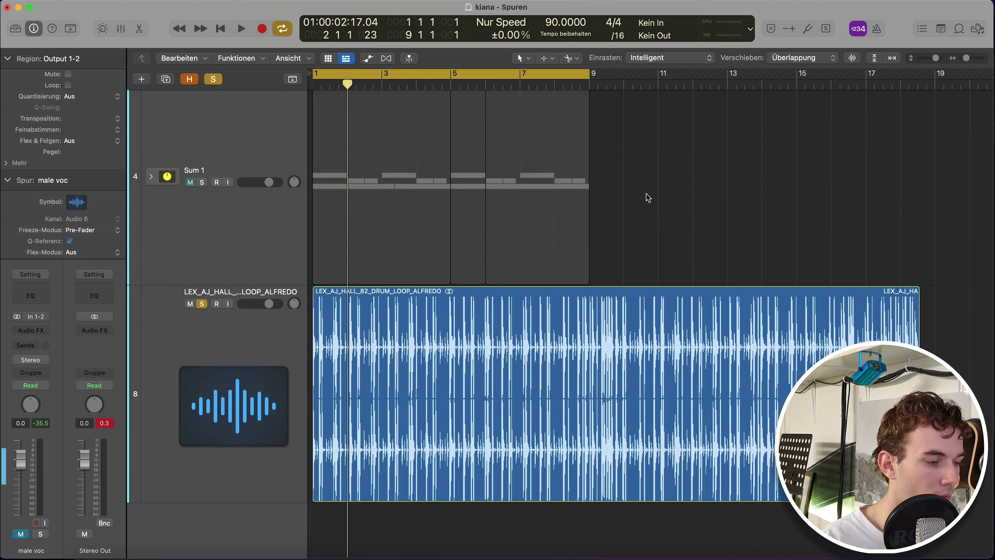
Step: Play the soloed LEX_AJ_HALL_82_DRUM_LOOP_ALFREDO region from the start to locate its individual kick hits
key(Return)
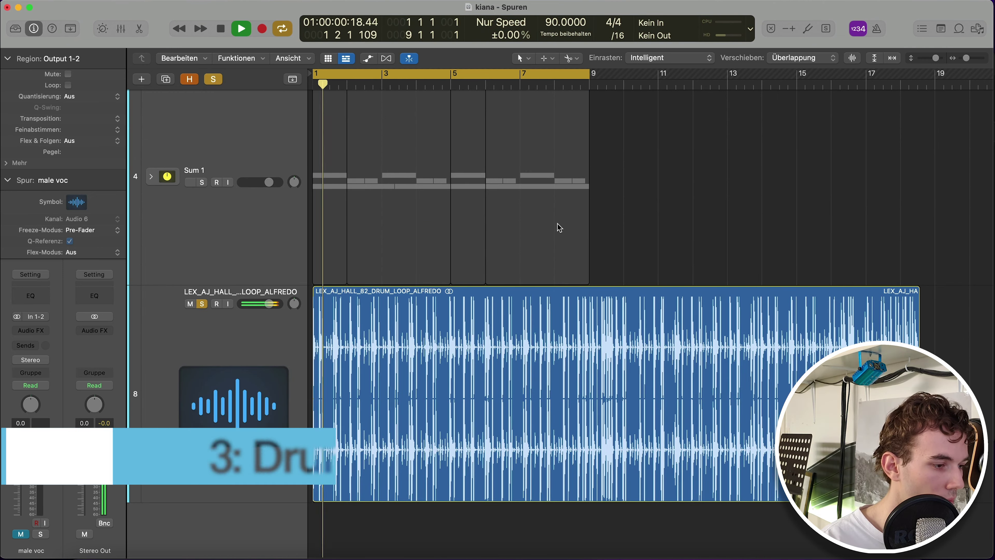
scroll(557, 229, up, 5)
key(Return)
key(space)
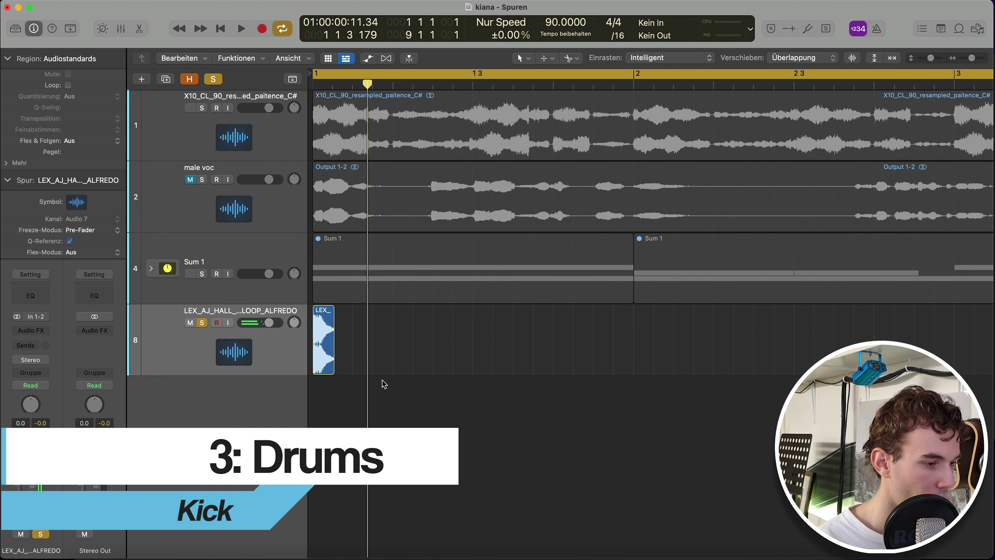
Step: Play the isolated kick hit on the drum loop track and turn off solo for the project
key(space)
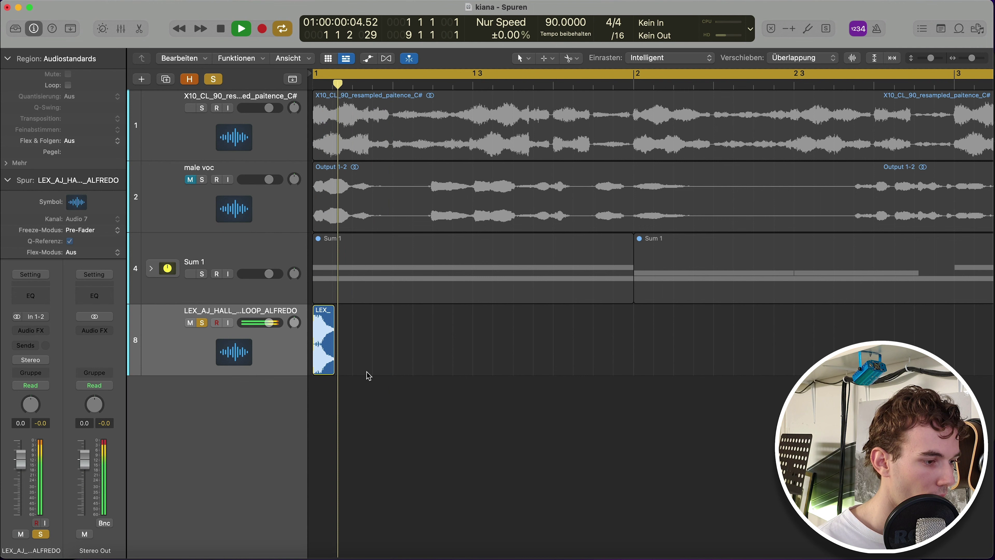
key(space)
click(212, 84)
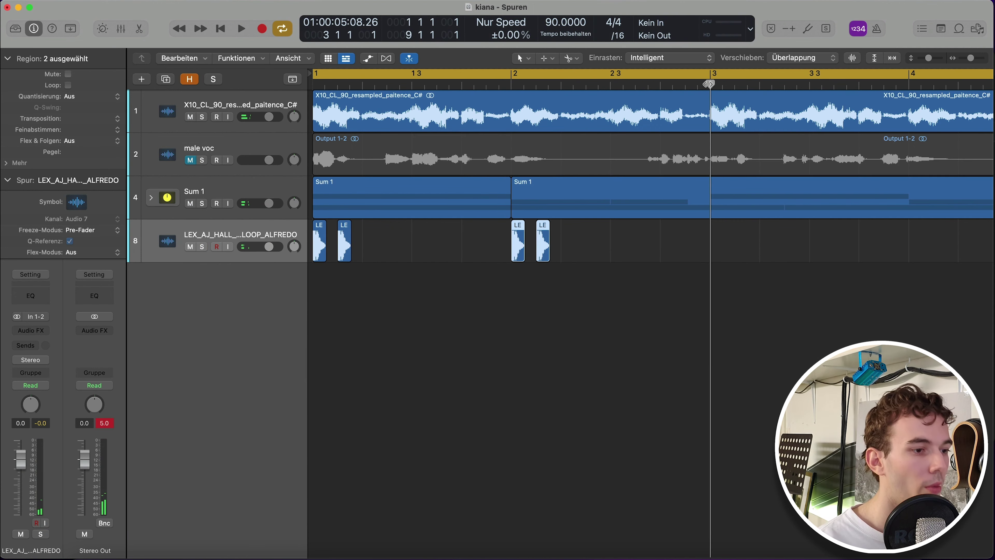
Step: Paste the two-hit kick pattern at bars 3 and 4 of the kick track and play the beat back
click(772, 84)
key(super+v)
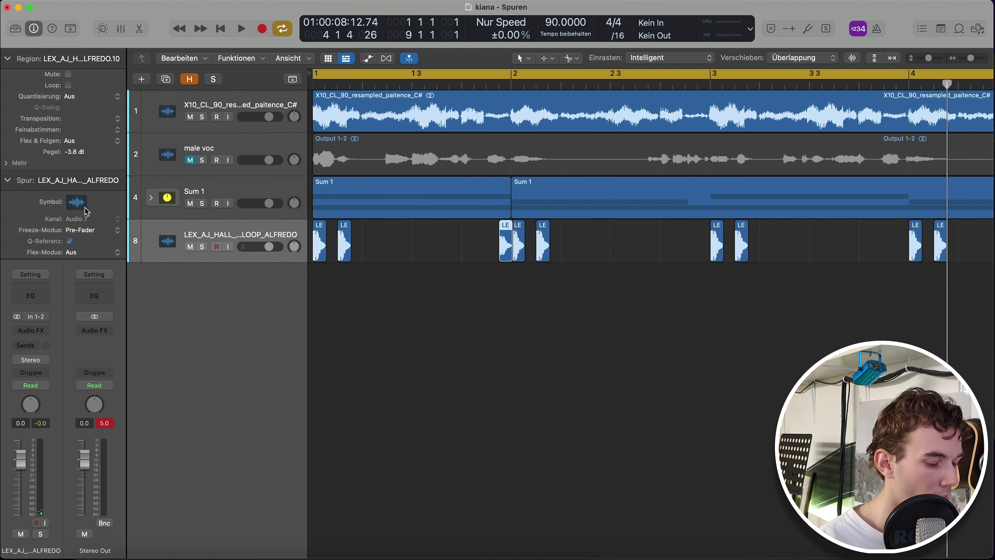
key(space)
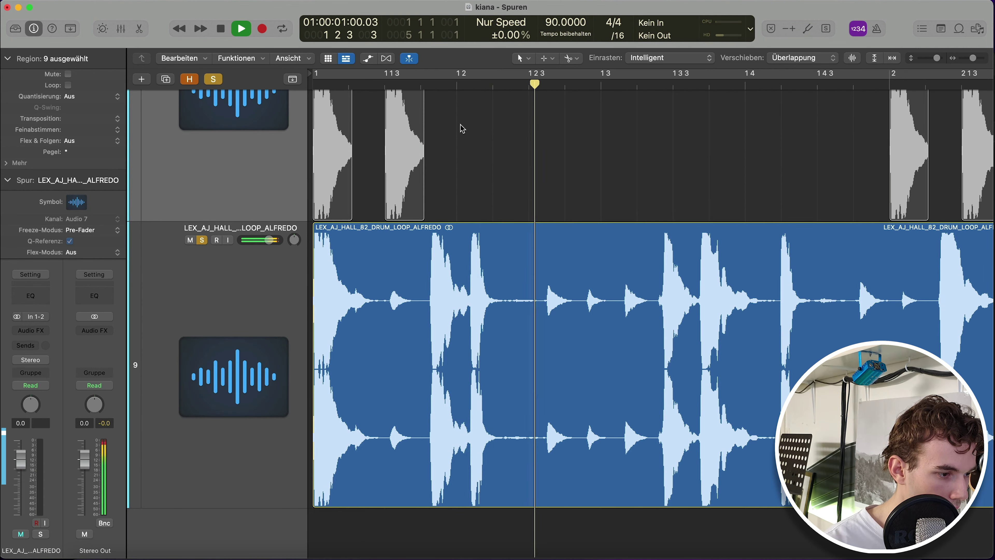
key(space)
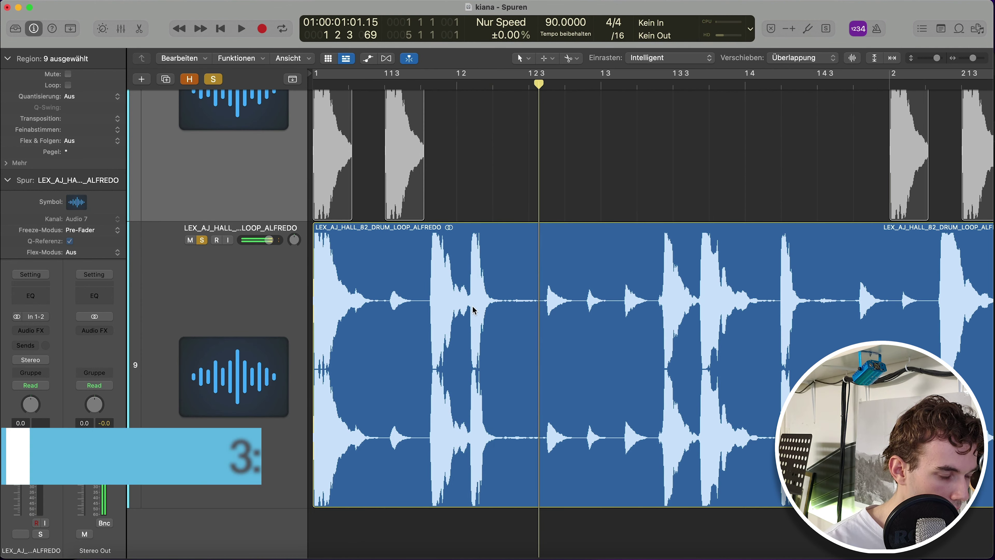
Step: Isolate a single hit from the drum loop on track 9 and play it from the start with the kicks
drag(600, 300, 733, 299)
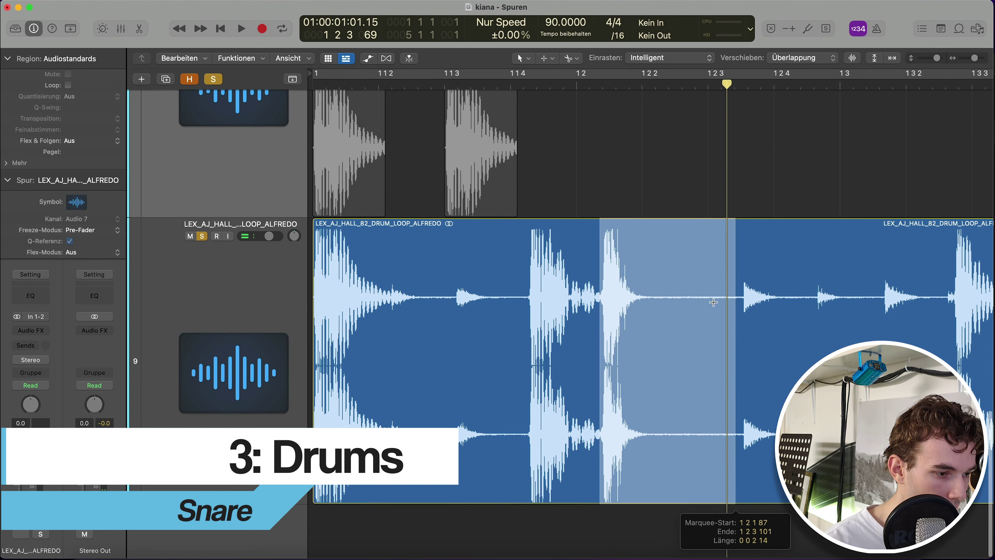
click(626, 308)
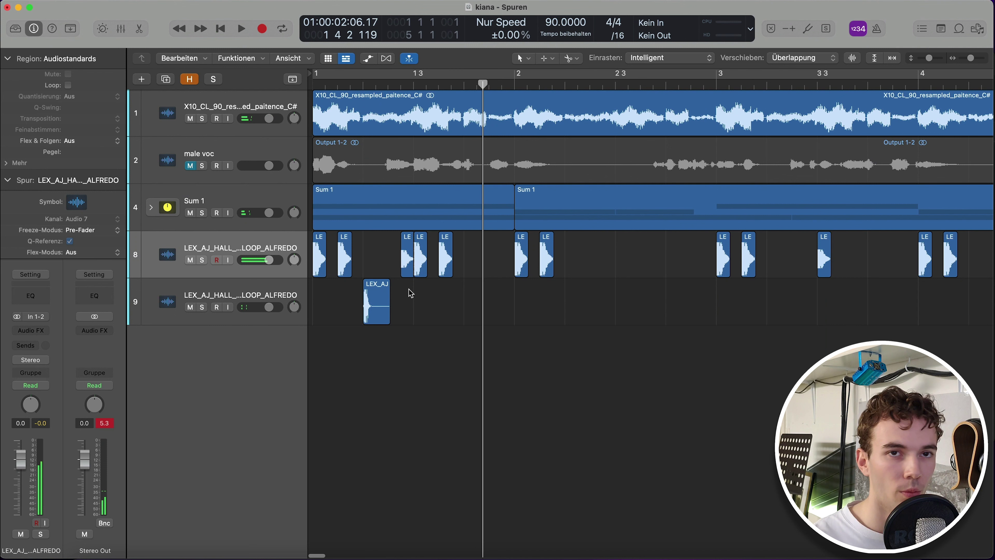
key(Return)
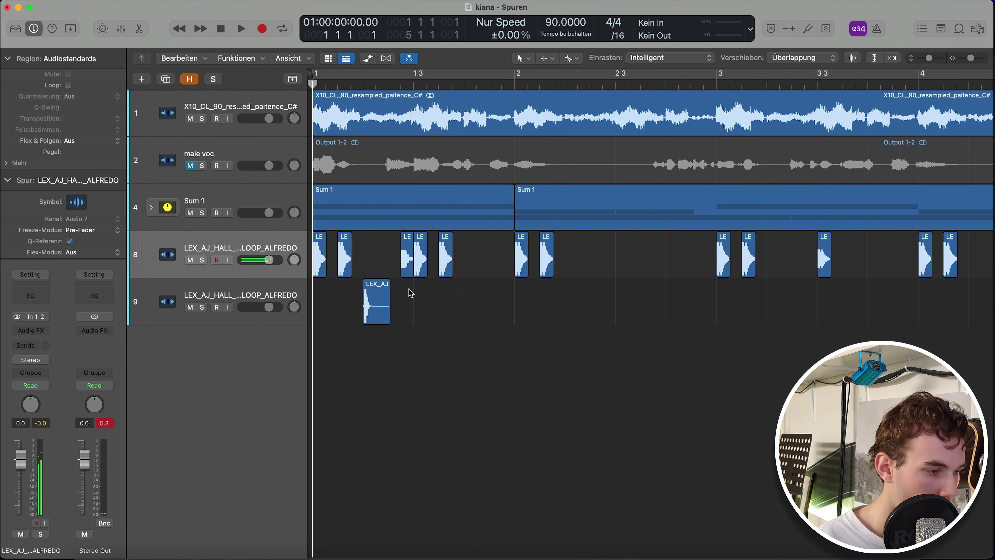
key(space)
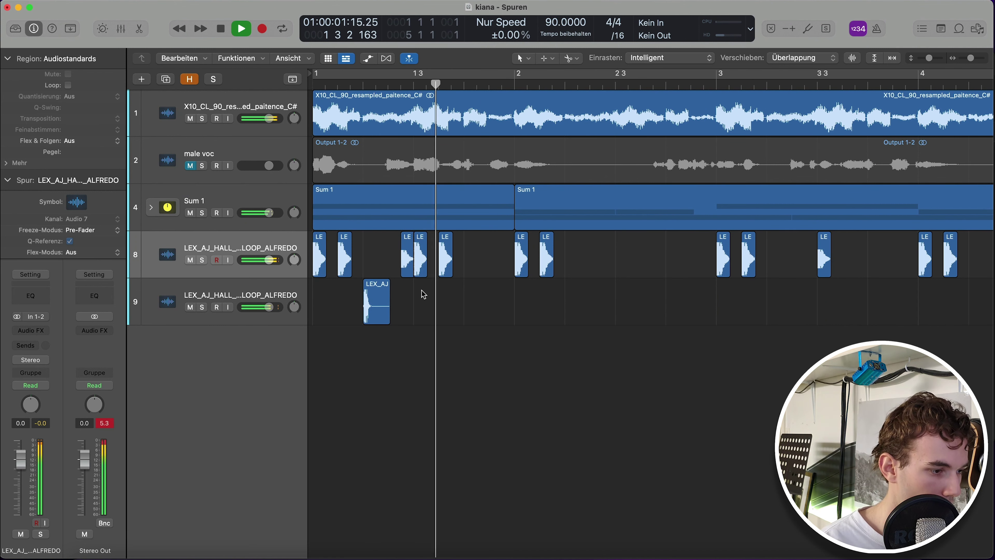
key(space)
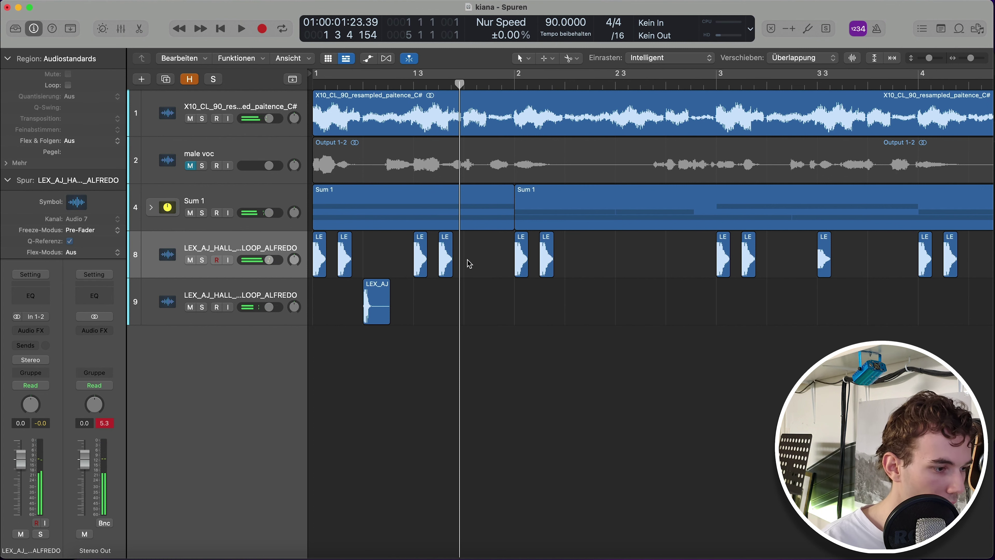
Step: Move the second pair of kicks in bar 1 a sixteenth note earlier and play the beat from the start
scroll(420, 259, up, 3)
scroll(439, 263, left, 3)
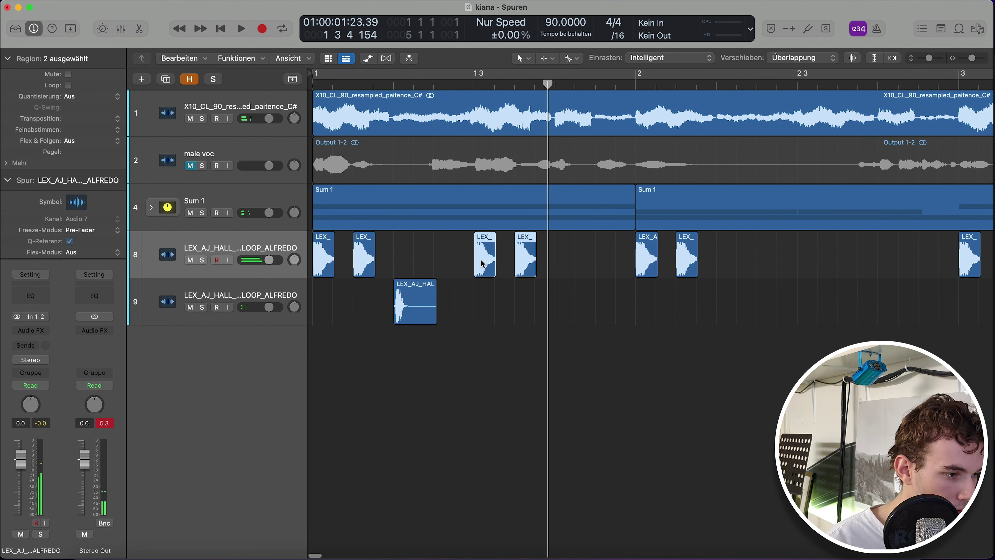
drag(483, 263, 462, 265)
key(Return)
key(space)
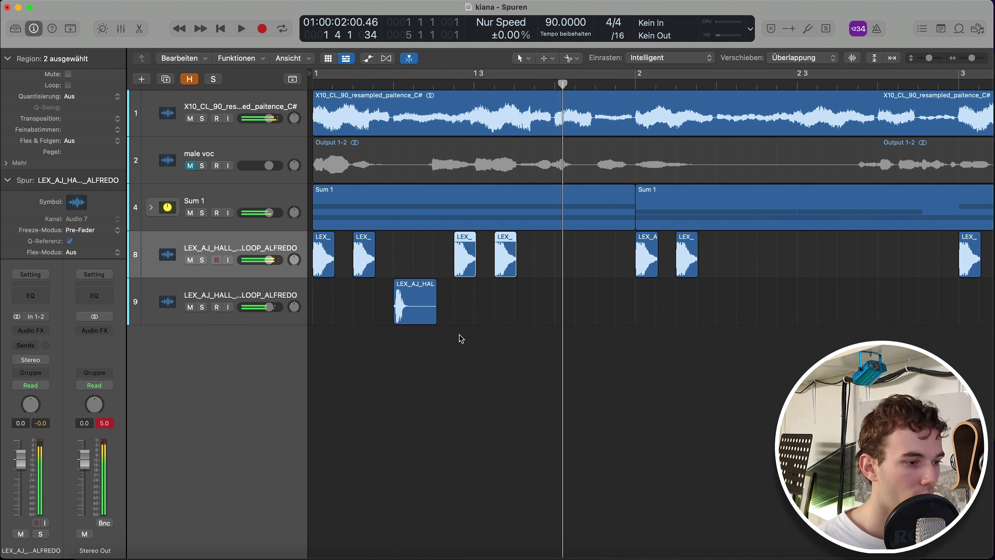
Step: Copy the drum hit on track 9 two beats further, to position 1 4 1 1
scroll(460, 336, down, 3)
drag(371, 310, 461, 311)
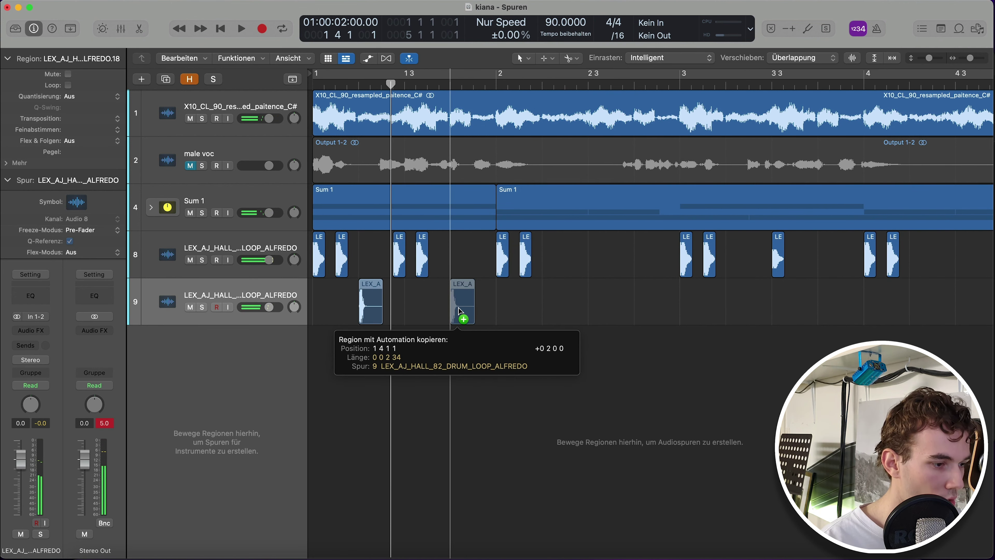
shift+click(359, 312)
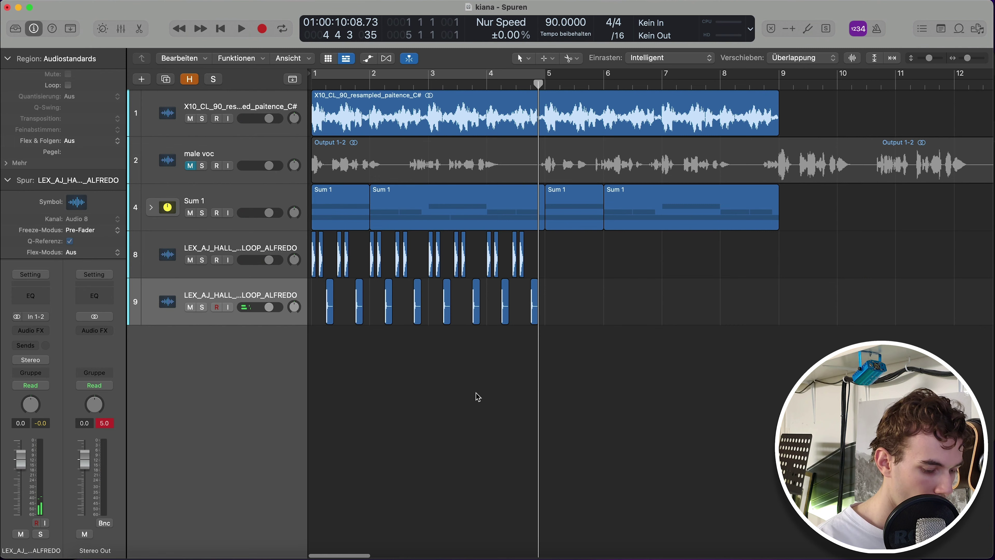
Step: Play the four-bar drum pattern from the start and expand the Sum 1 track stack to show its vocal tracks
key(Return)
key(space)
scroll(481, 384, down, 2)
scroll(482, 384, up, 2)
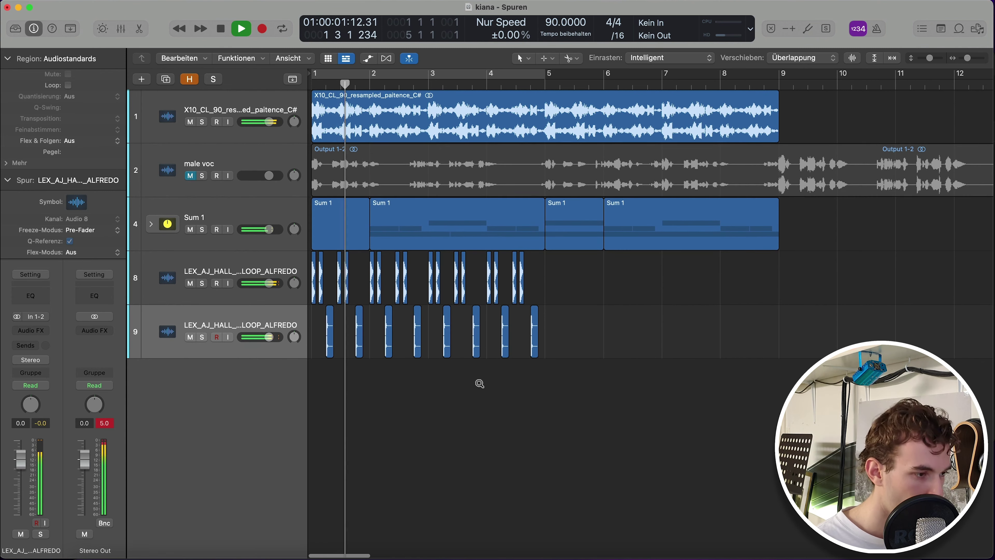
click(151, 224)
scroll(378, 274, down, 1)
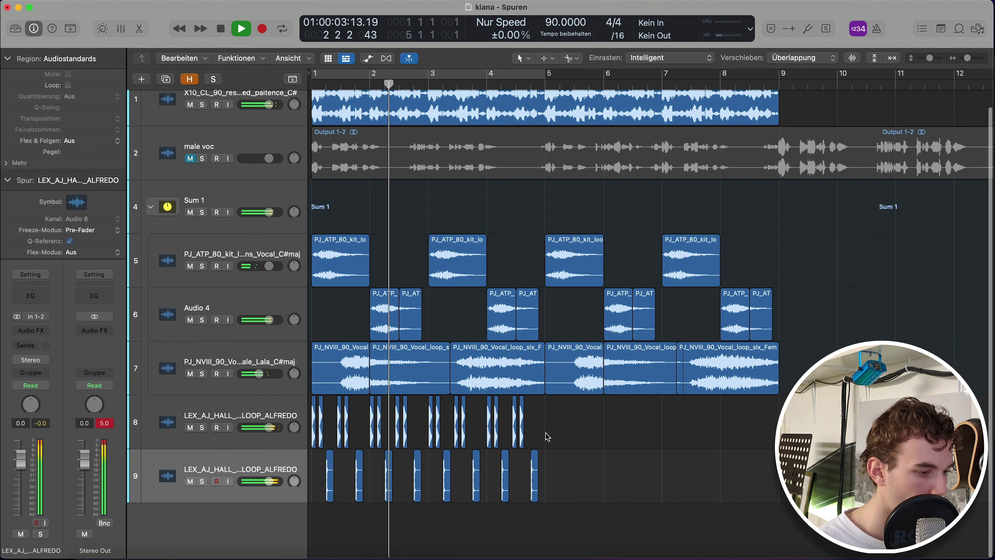
scroll(551, 417, down, 2)
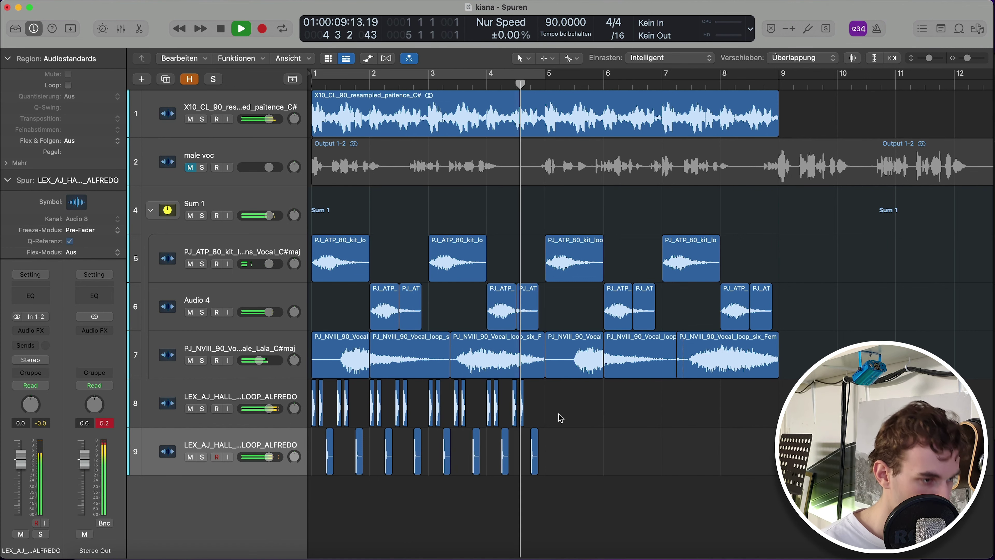
key(space)
key(super+Right)
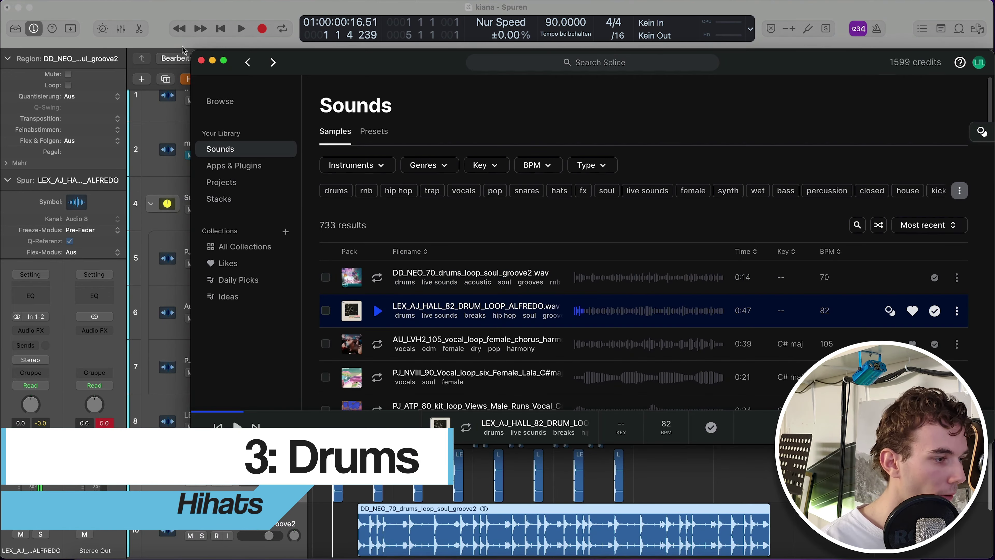
Step: Close the Splice window and play the beat with the DD_NEO_70_drums_loop_soul_groove2 hits on track 10
click(201, 60)
scroll(489, 469, down, 3)
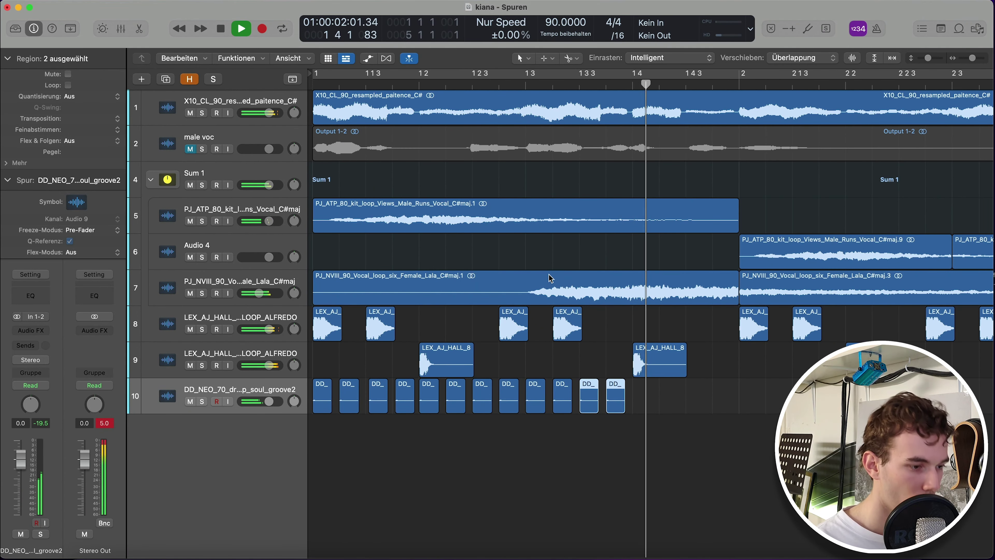
key(space)
key(space)
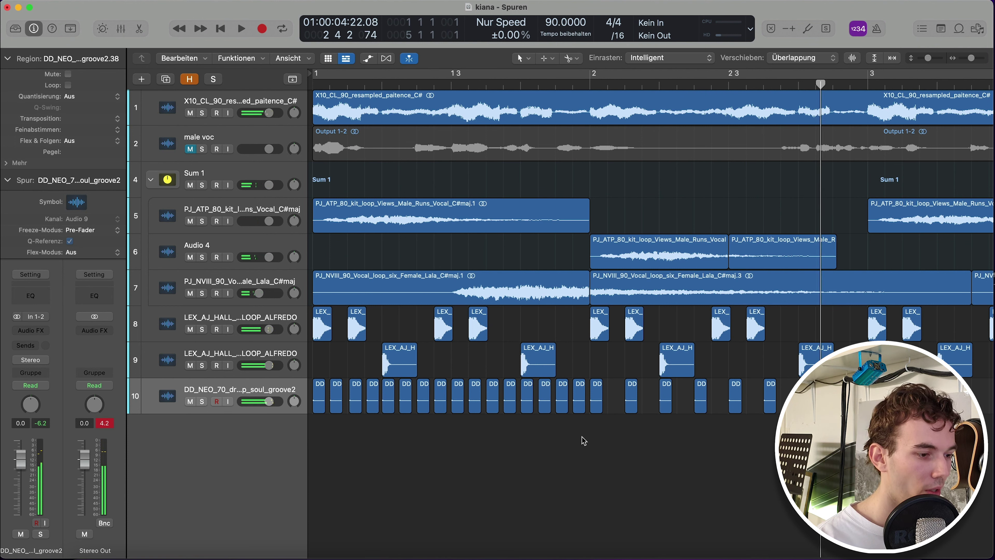
Step: Delete the 16 dense hi-hat hits in bar 1 on track 10 and paste the nine evenly spaced hits from bar 2 there
drag(582, 437, 322, 408)
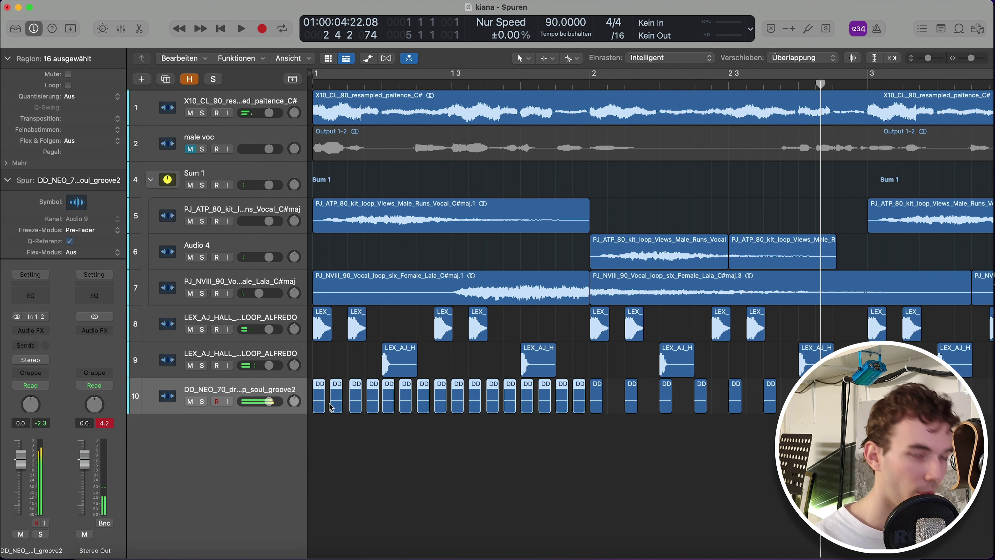
key(Delete)
drag(542, 428, 874, 392)
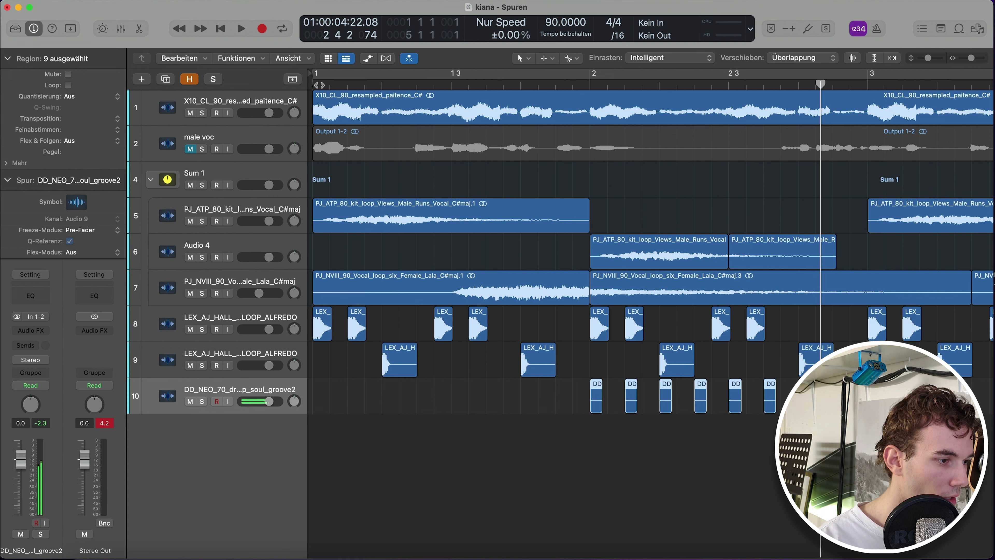
key(Return)
key(super+v)
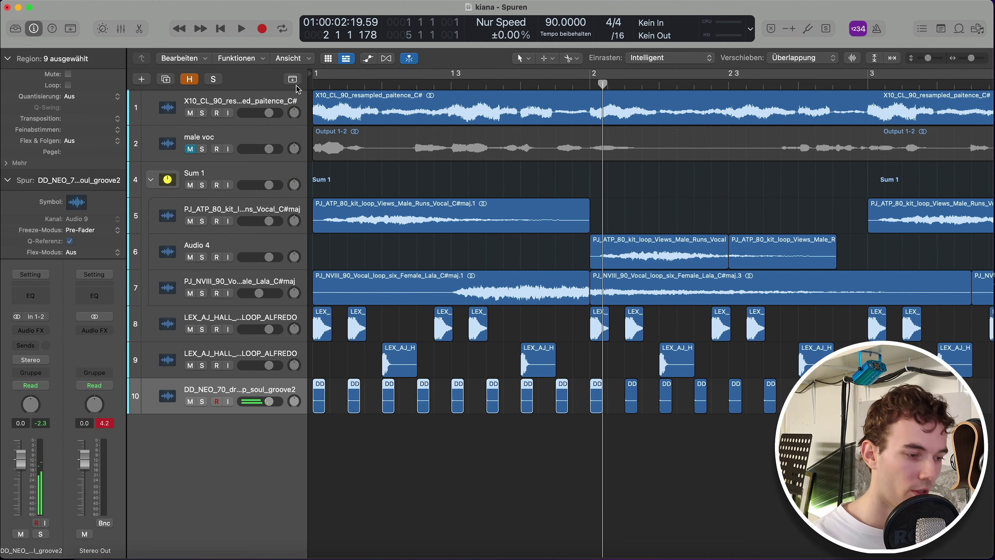
Step: Play the arrangement from the start with the revised hi-hat pattern
key(Return)
key(space)
scroll(347, 424, down, 2)
scroll(348, 423, down, 3)
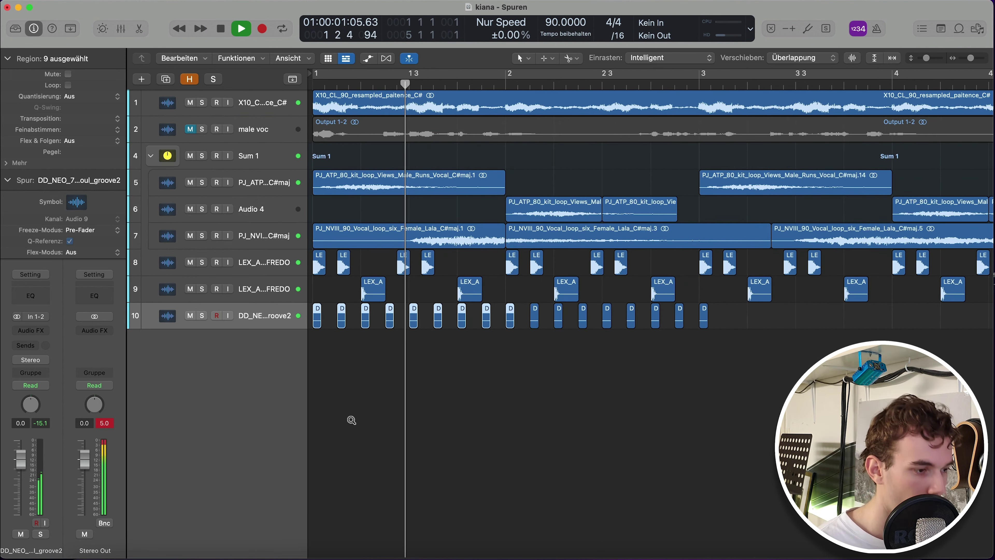
scroll(350, 423, up, 1)
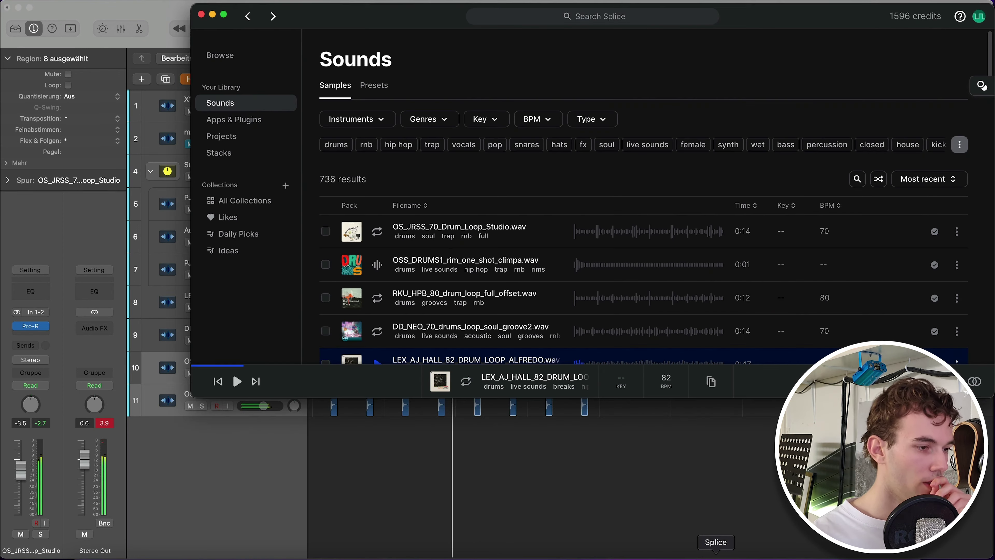
Step: View the recent samples in the Splice app, close its window and switch to Safari
click(716, 554)
click(202, 14)
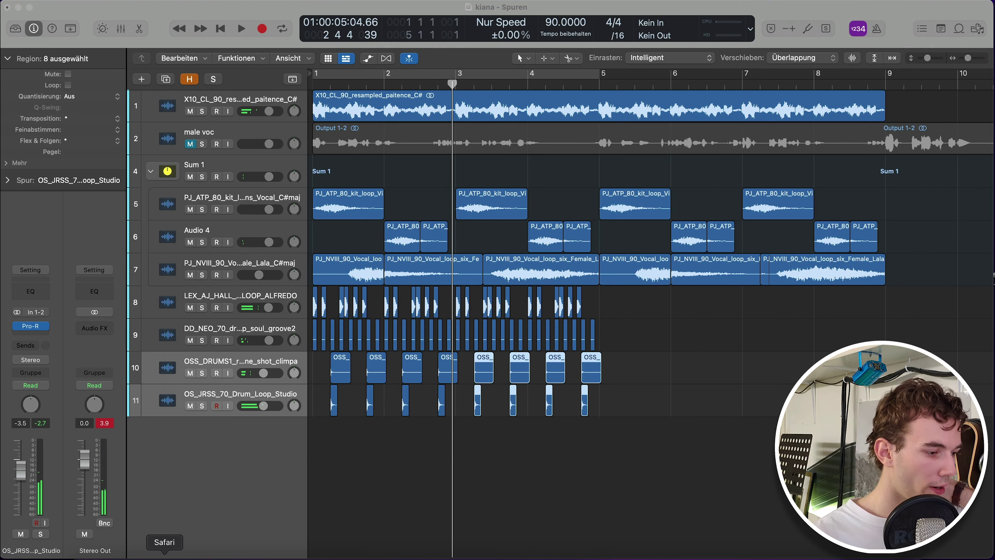
click(164, 555)
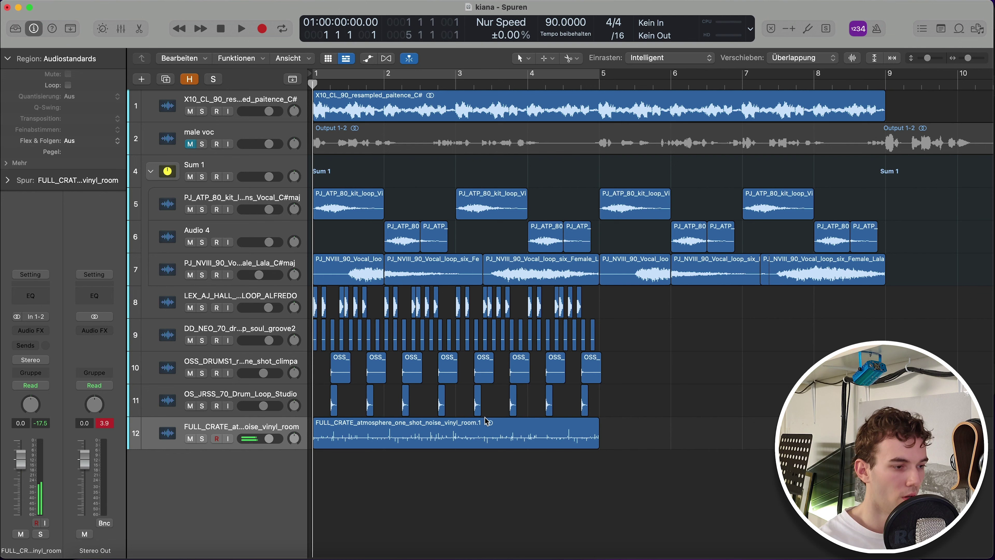
Step: Play the beat and lower the FULL_CRATE vinyl room noise track's volume to -3.5 dB
key(space)
drag(269, 438, 264, 438)
scroll(357, 451, up, 3)
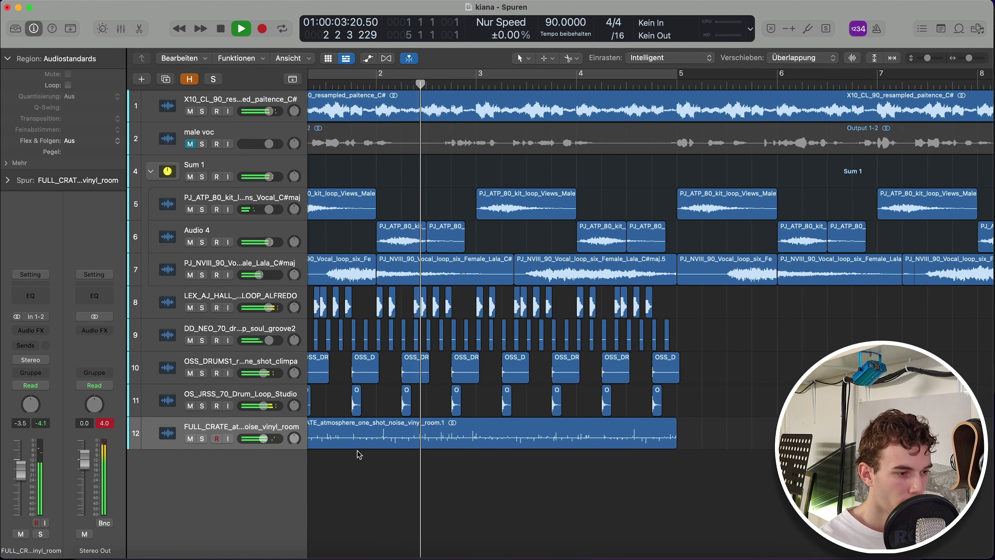
scroll(358, 455, left, 2)
key(space)
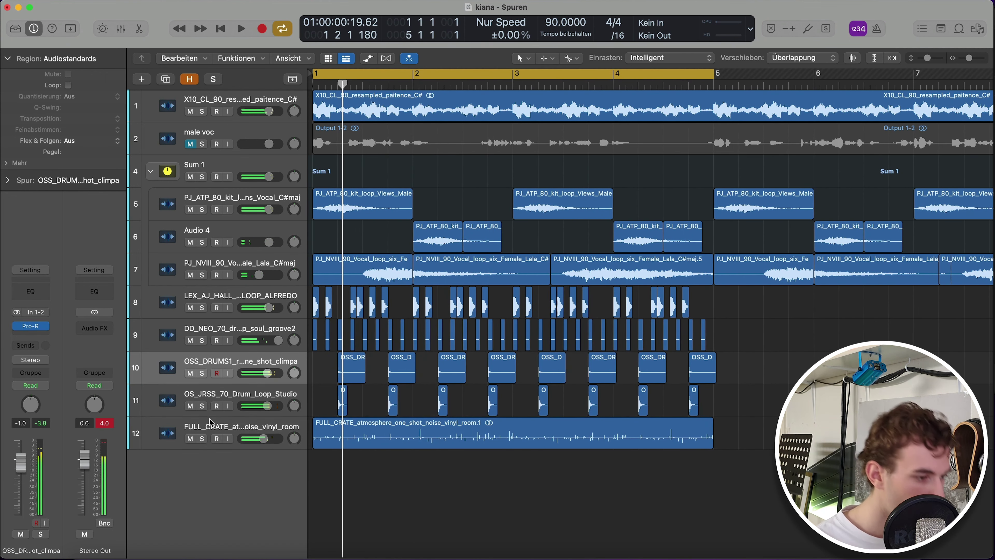
Step: Add a software instrument track below the vinyl noise track with the Spectrasonics Trilian instrument in stereo
key(Down)
key(Down)
click(139, 80)
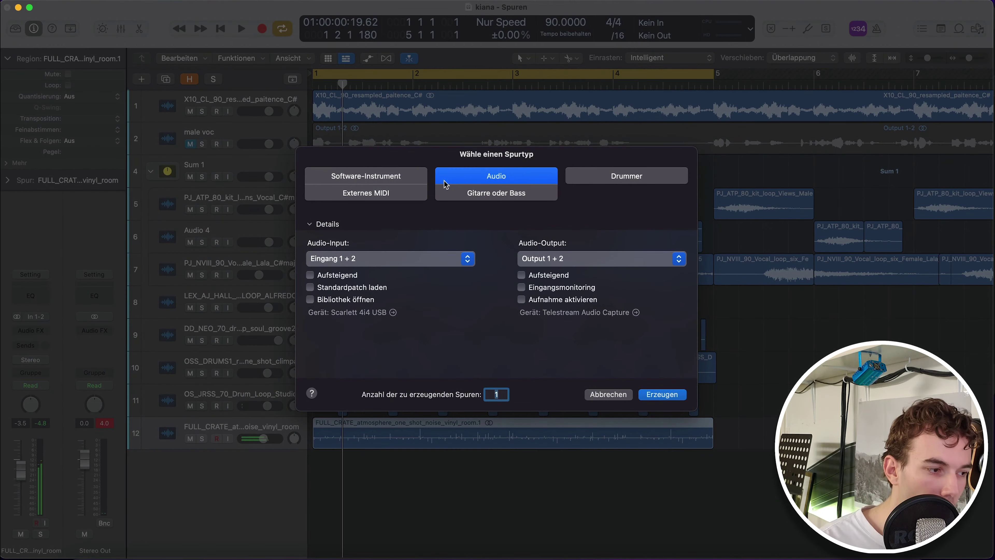
click(402, 177)
click(398, 267)
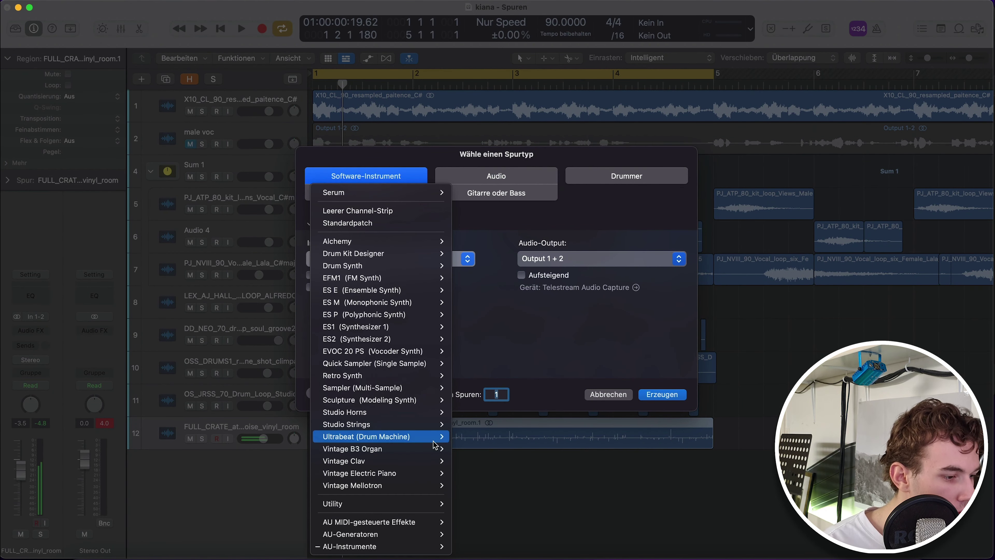
mouse_move(392, 546)
mouse_move(489, 534)
mouse_move(567, 534)
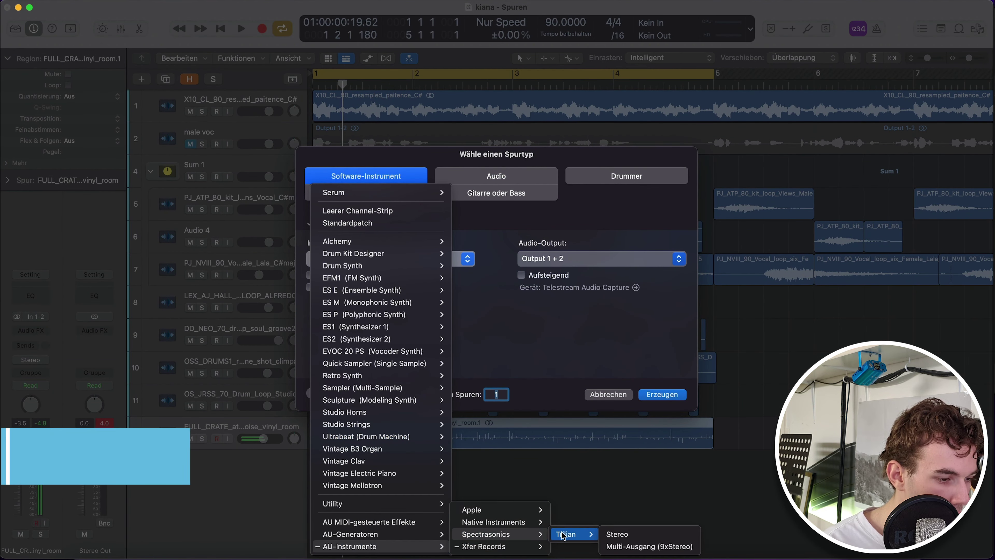
click(620, 535)
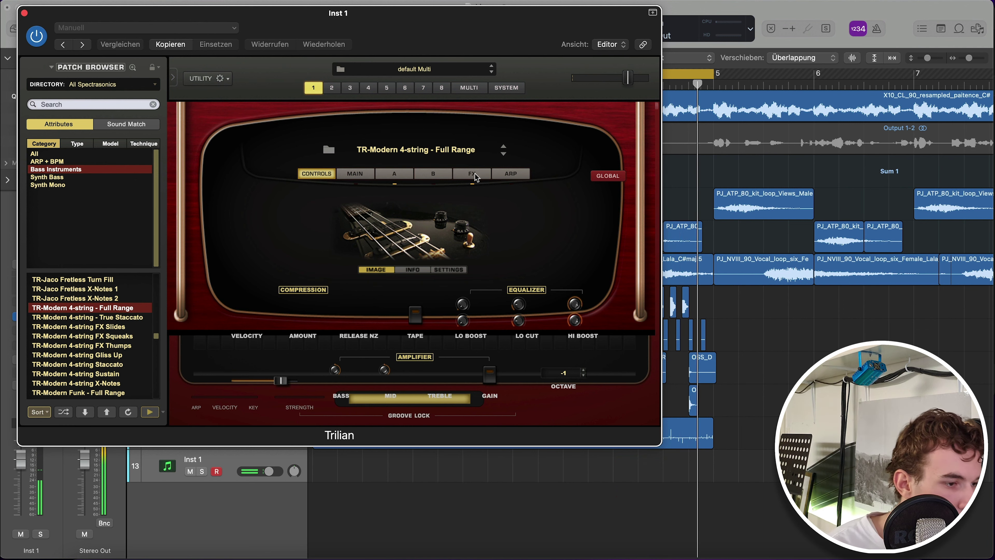
Step: Close the Trilian editor and record a four-bar bassline on the Inst 1 track
key(super+w)
key(r)
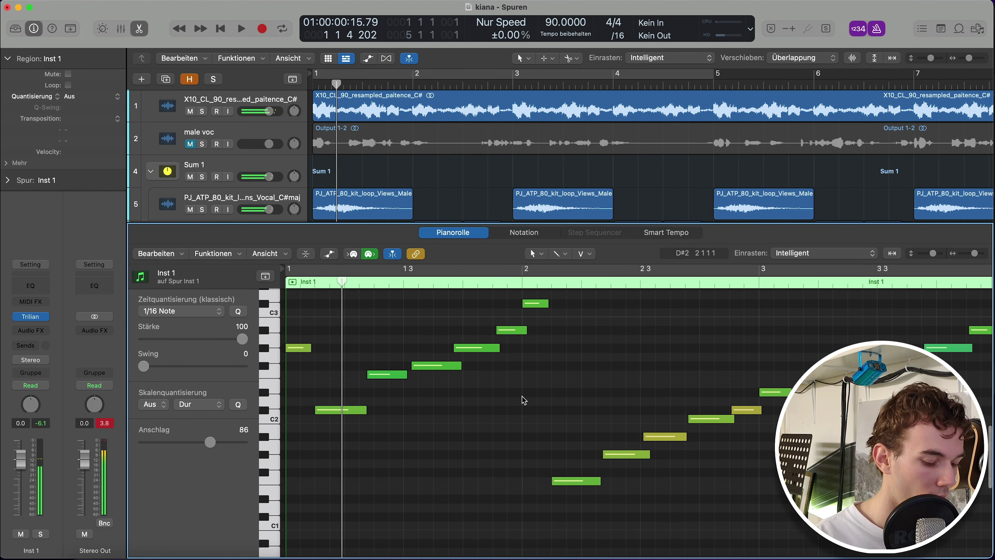
key(Return)
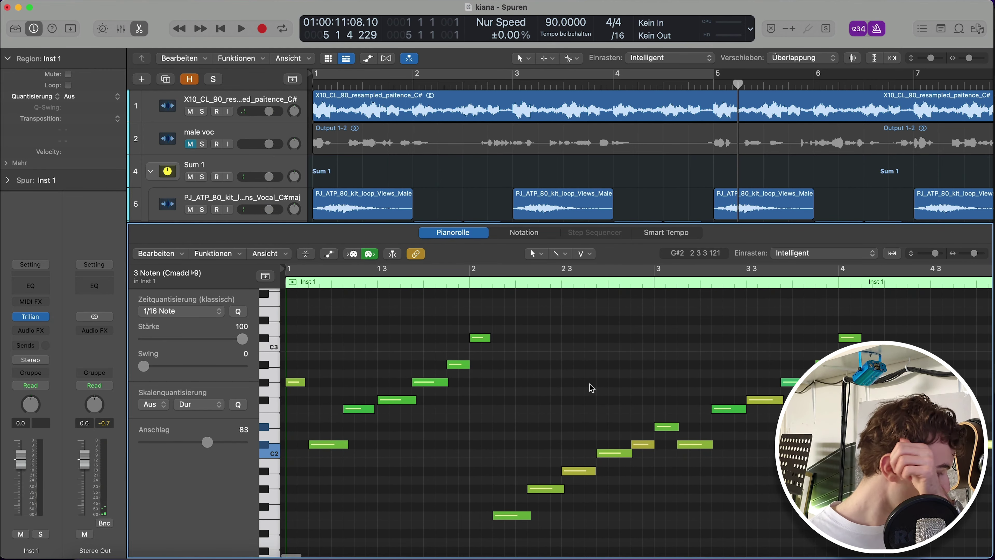
Step: Quantize the whole bassline to 1/16 notes at strength 83 and drop the note just before beat 4 of bar 1 an octave
key(super+a)
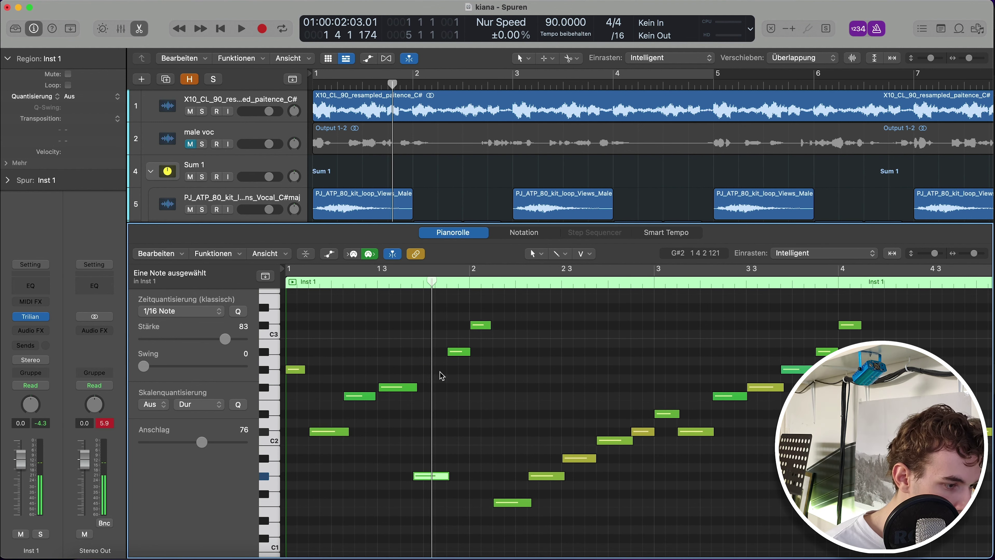
key(space)
key(space)
scroll(564, 425, right, 1)
key(space)
key(alt+shift+Down)
Step: Transpose the two bassline notes in the second half of bar 2 down, and lower the second-to-last note of bar 4
drag(564, 425, 595, 479)
scroll(586, 462, down, 3)
key(alt+shift+Up)
key(alt+Down)
key(alt+Down)
key(alt+Down)
key(alt+Down)
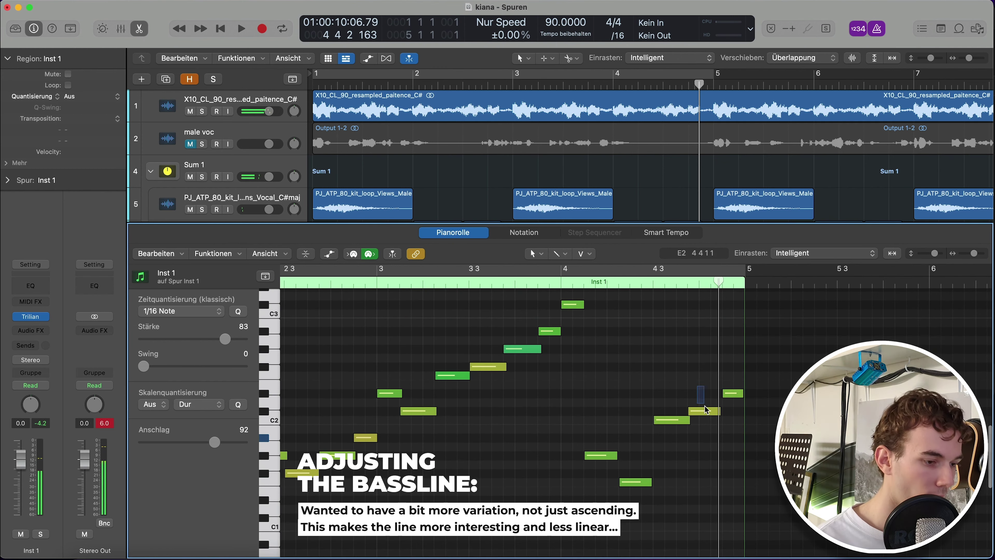
drag(705, 411, 704, 438)
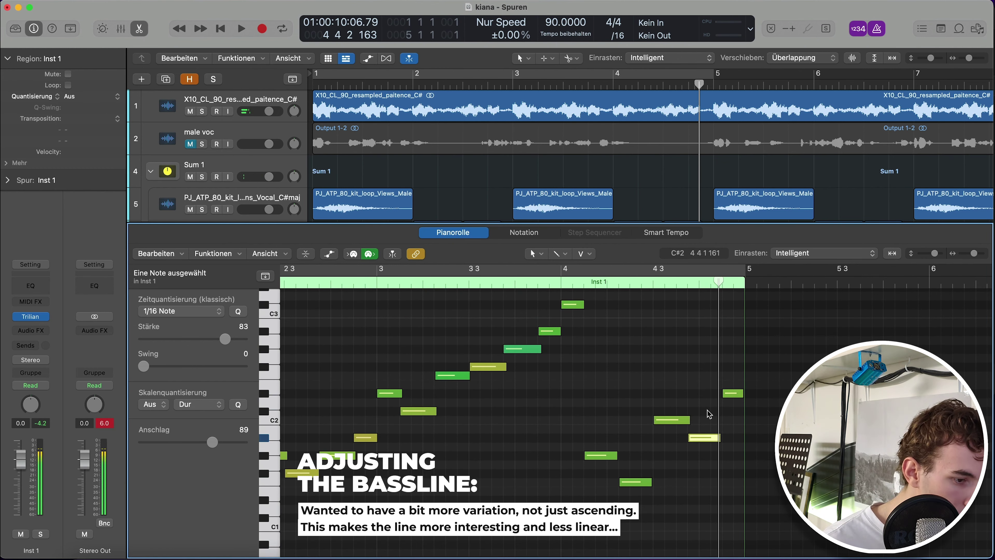
Step: Lower the last bassline note of bar 4 in the Inst 1 region
click(733, 420)
drag(733, 420, 733, 456)
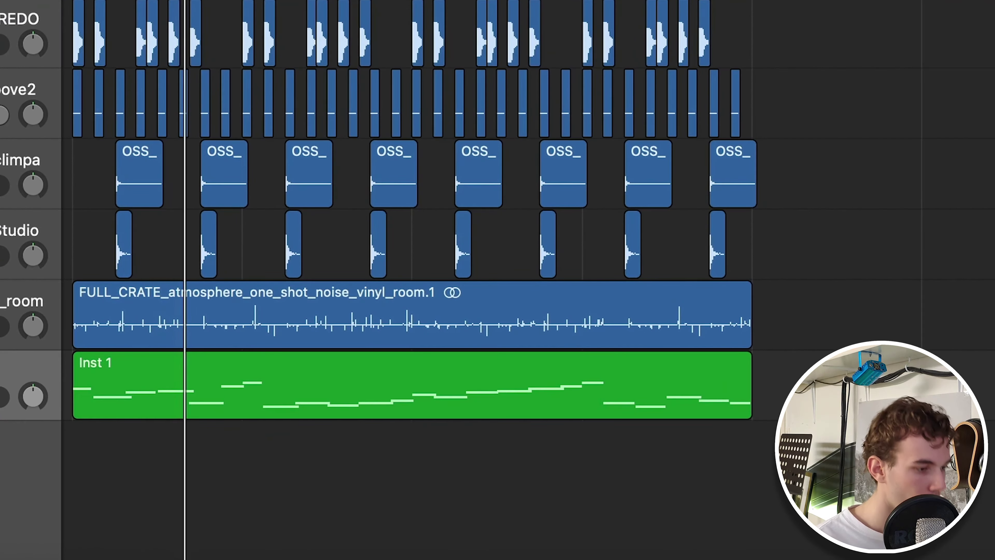
drag(66, 419, 69, 419)
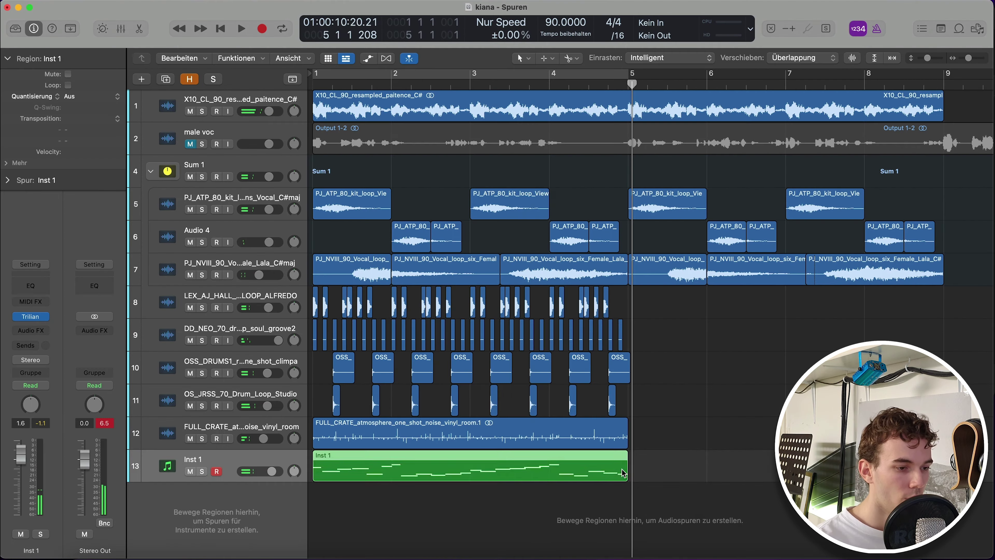
Step: Copy the four-bar Inst 1 bassline region so the copy starts at bar 5
drag(324, 383, 991, 383)
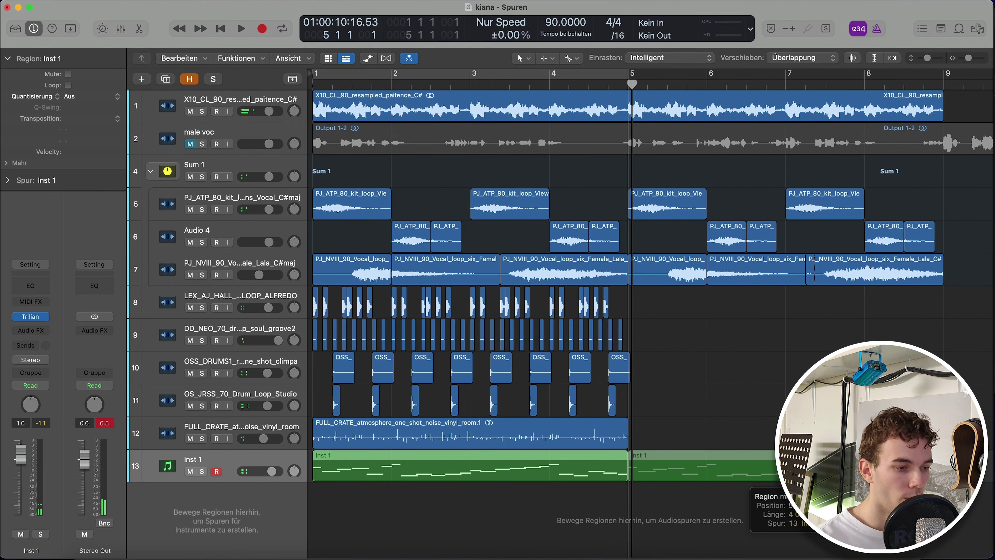
drag(780, 467, 780, 467)
click(730, 399)
scroll(705, 396, left, 2)
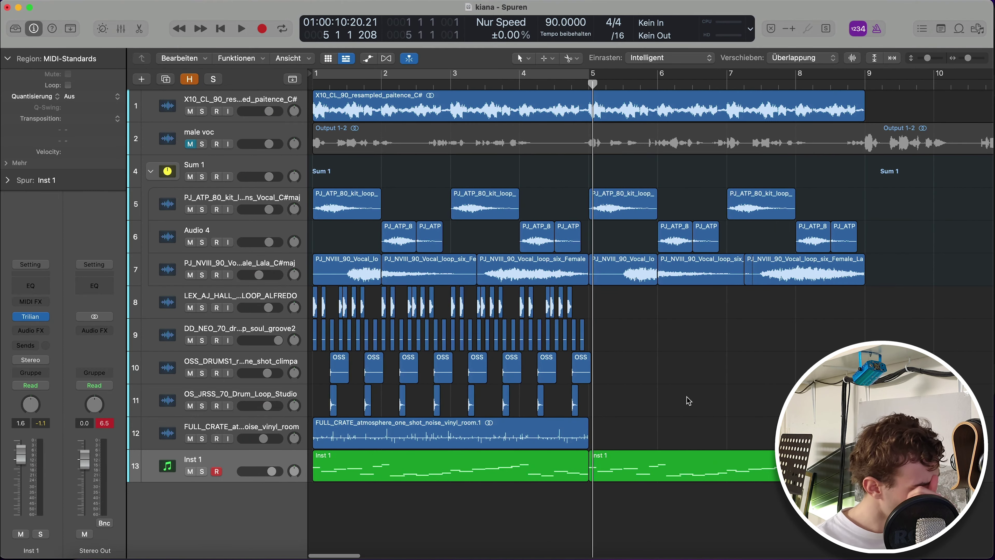
Step: Add a Kontakt instrument track below Inst 1 and record a four-bar chord part over the cycled bars 1 to 4
key(Return)
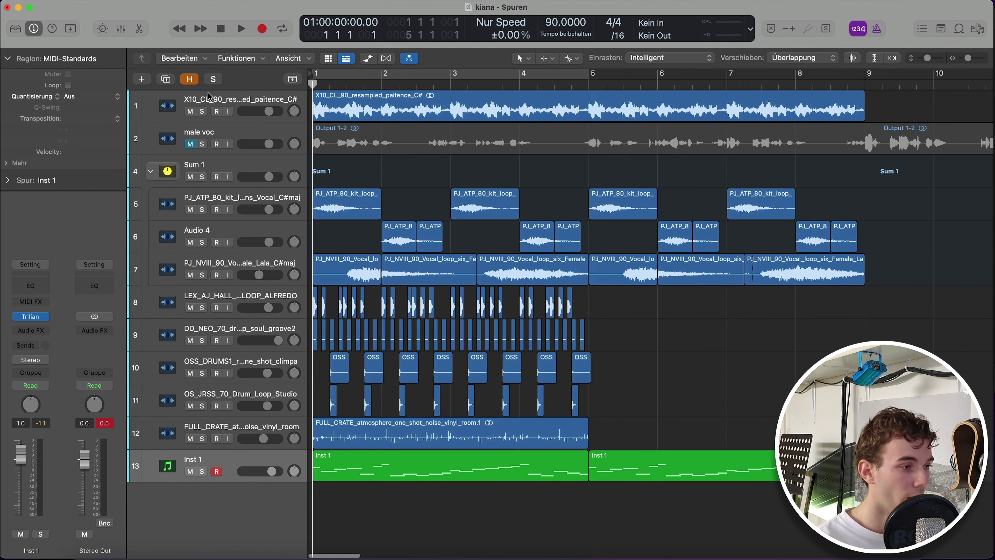
click(142, 79)
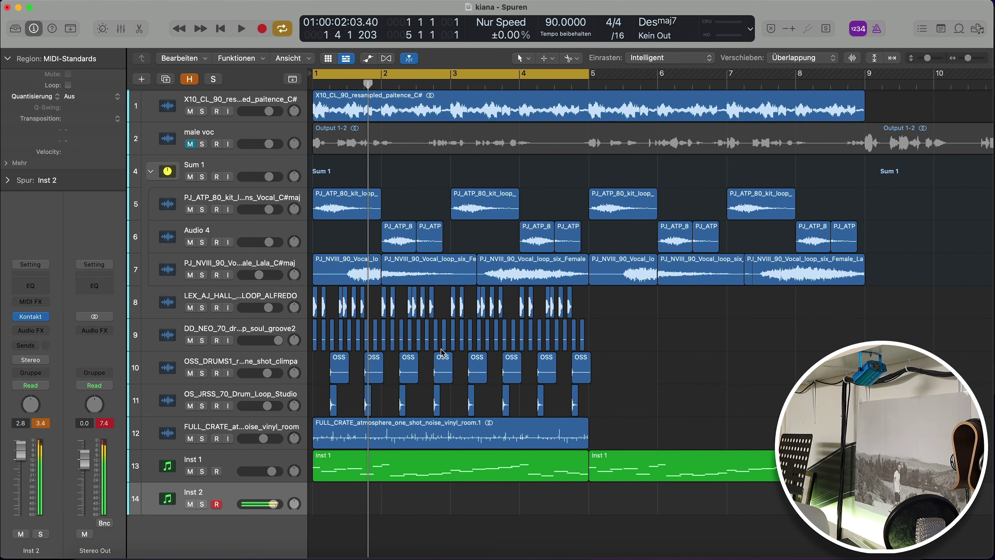
key(space)
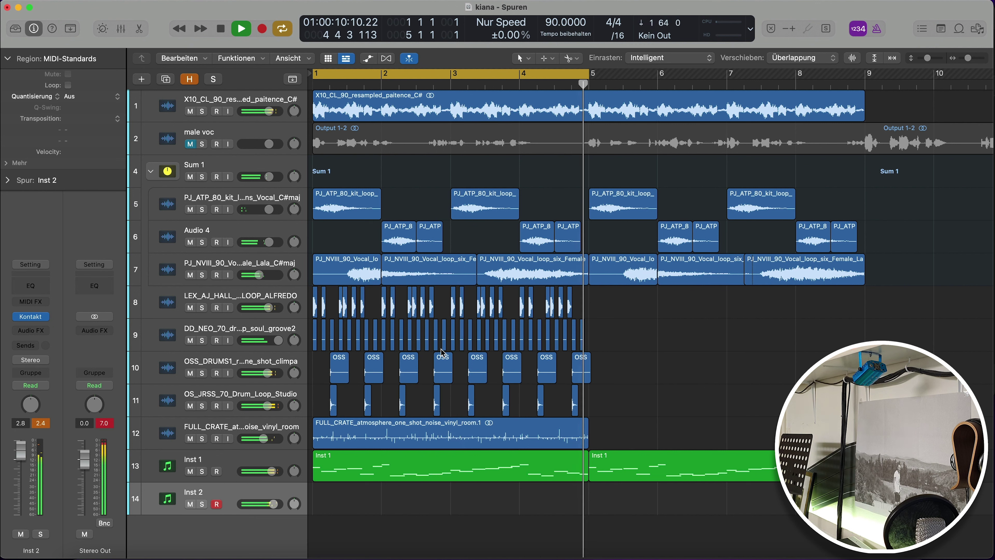
key(space)
key(r)
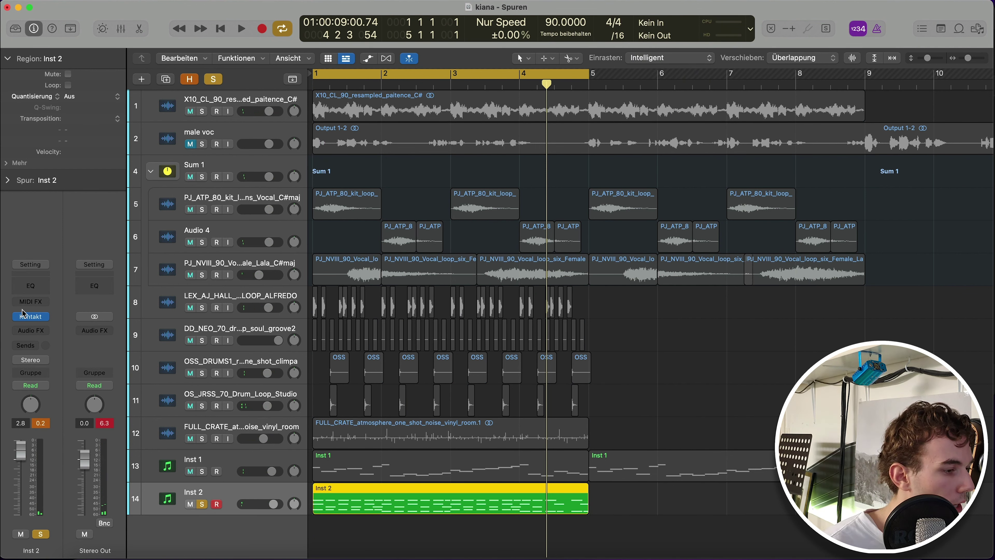
Step: Insert the Pro-R reverb on the Inst 2 track with the Concert Hall LA preset and close its editor
click(23, 332)
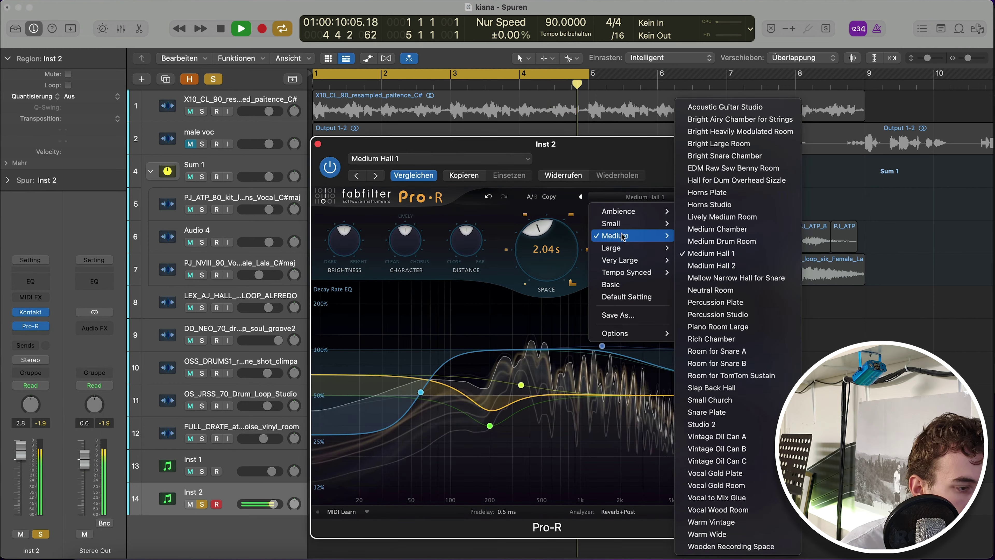
mouse_move(646, 248)
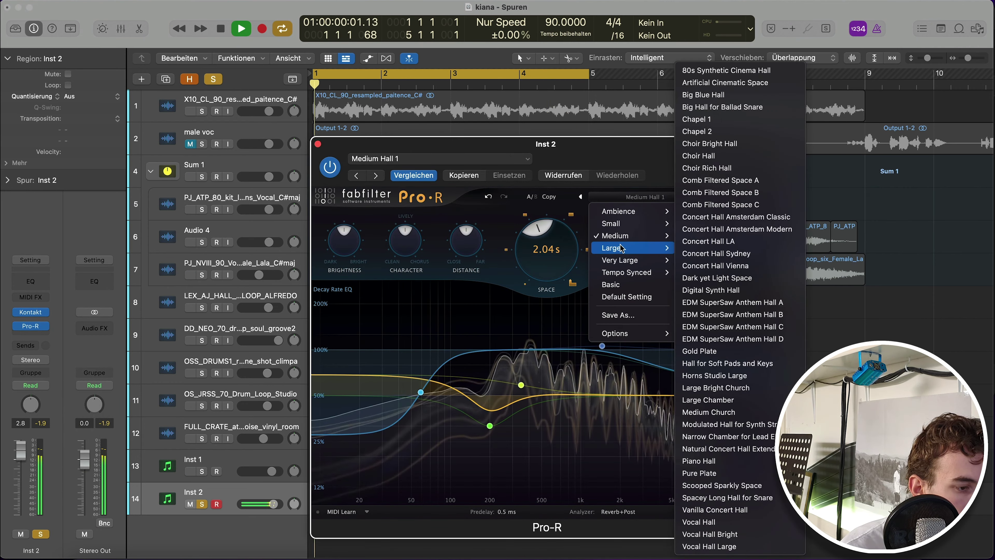
click(694, 243)
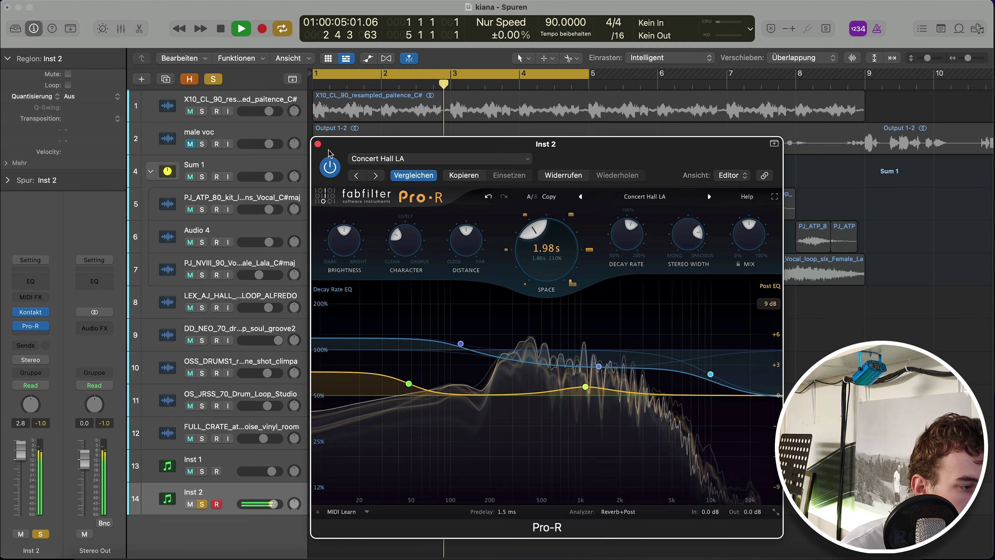
click(318, 144)
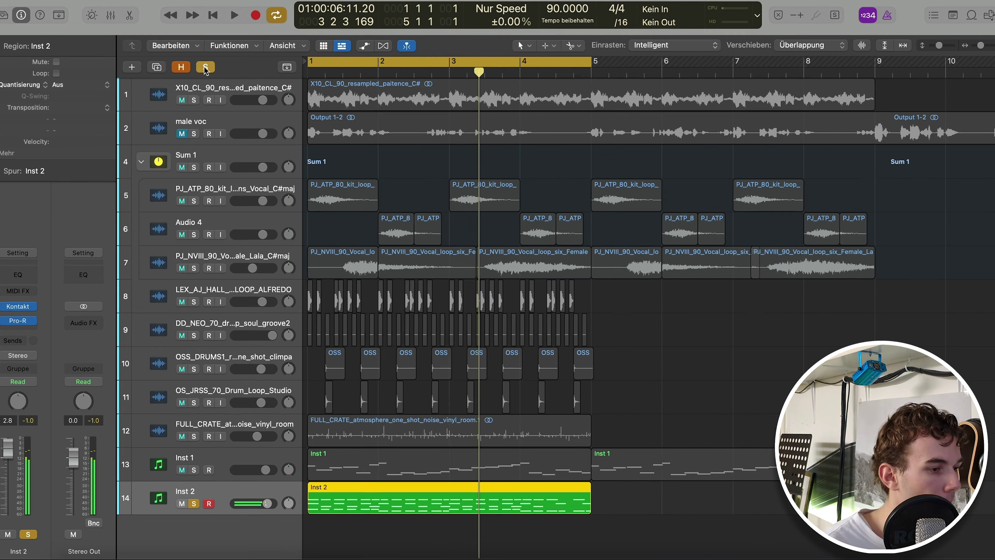
Step: Turn off the solo and move the four-bar Inst 2 region to start at bar 5
click(205, 68)
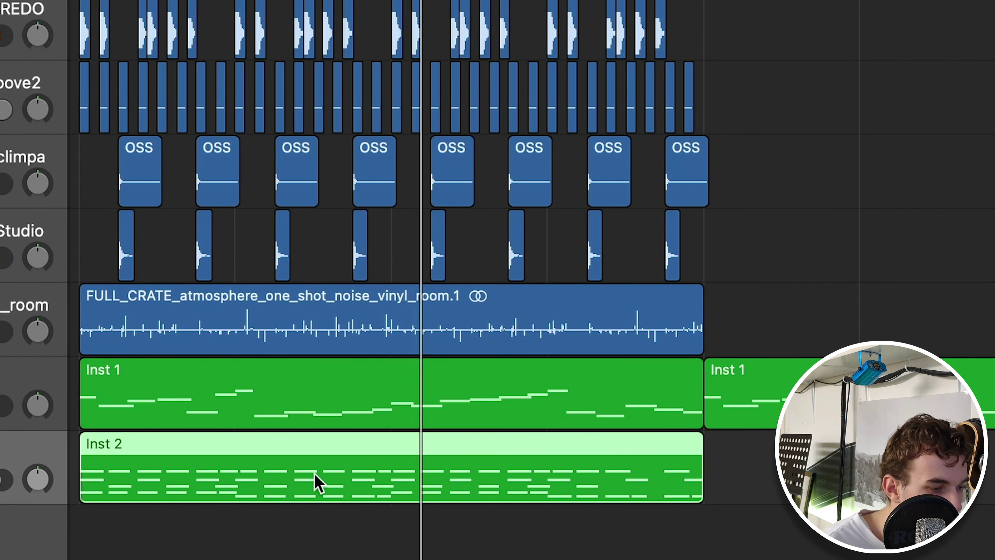
click(280, 526)
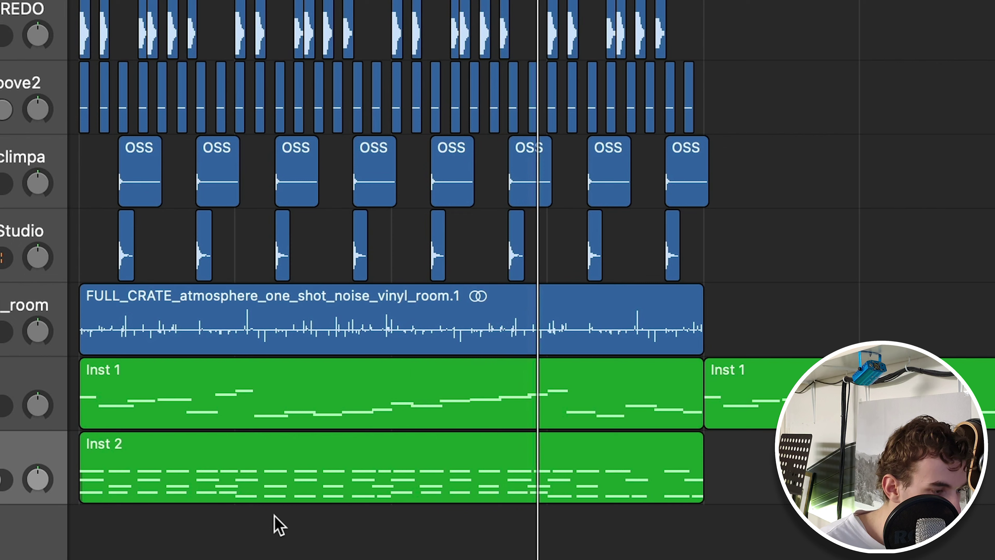
key(space)
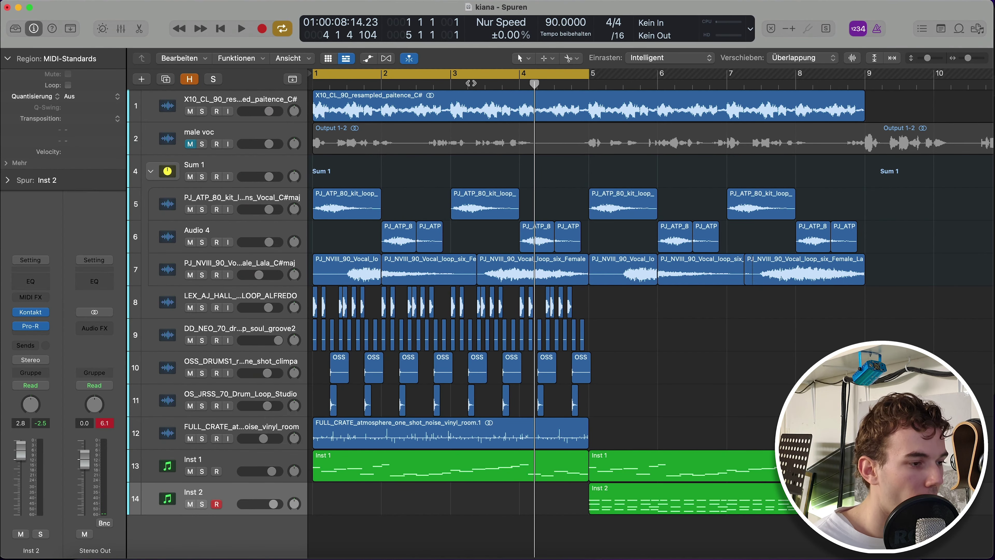
click(470, 83)
click(523, 76)
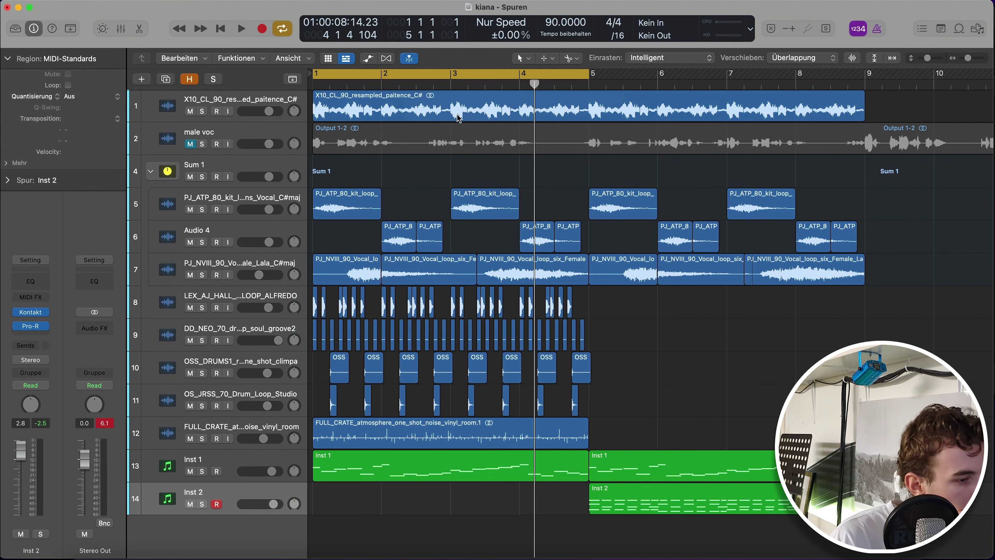
Step: Add a Serum instrument track with the KARRA_serum_pad_ritual preset, audition it soloed, then close the editor and clear the solo
click(141, 80)
click(351, 196)
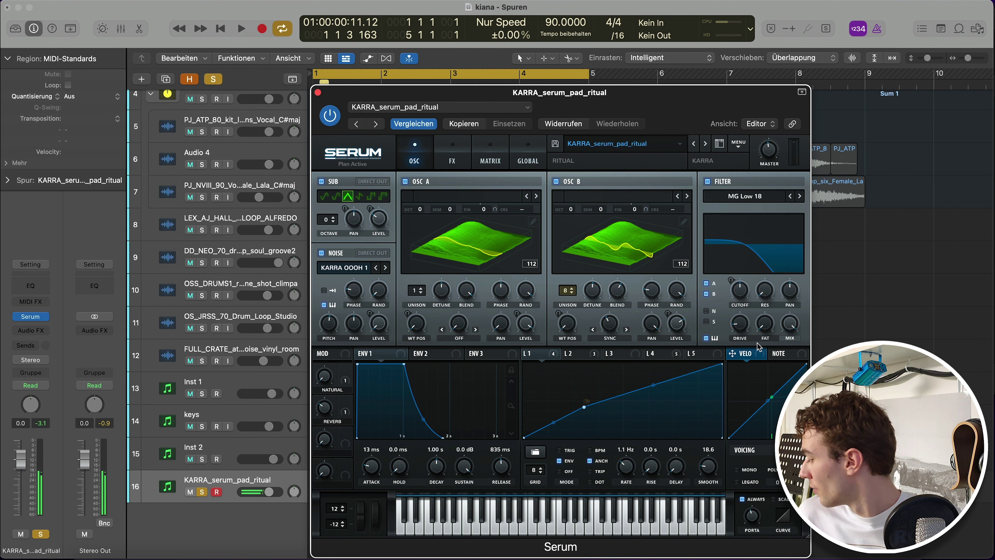
key(space)
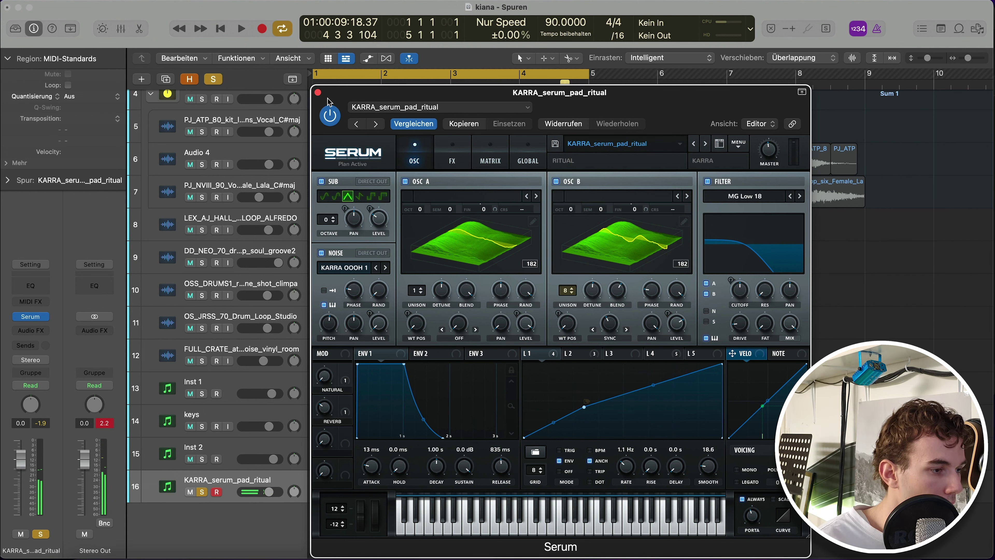
click(317, 93)
click(213, 80)
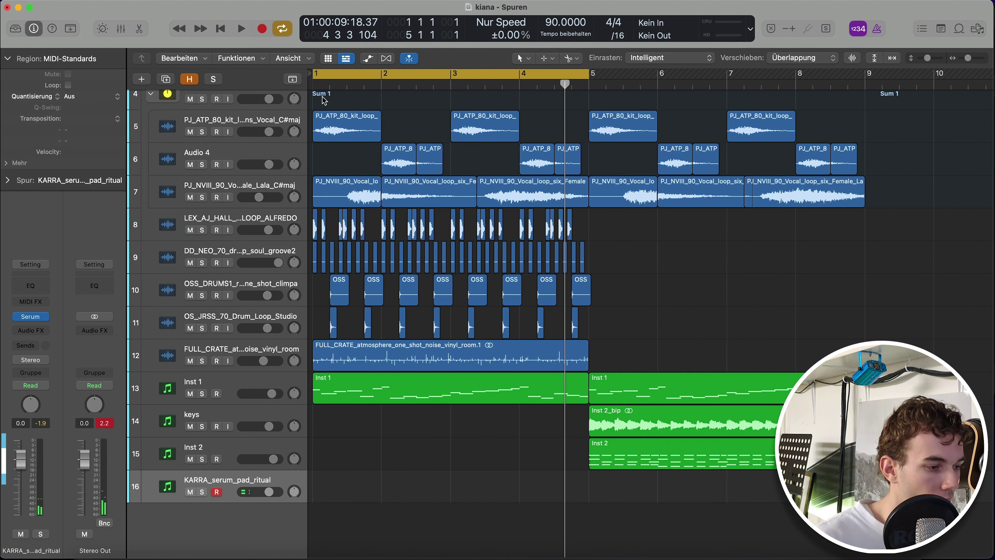
Step: Record a four-bar chord part on the KARRA_serum_pad_ritual track and transpose all its notes up an octave
key(r)
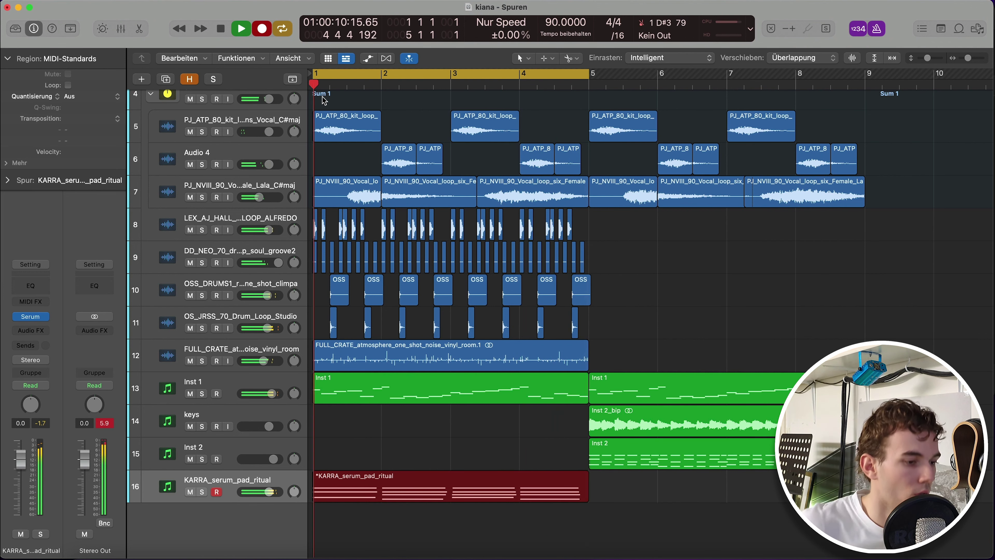
key(space)
key(e)
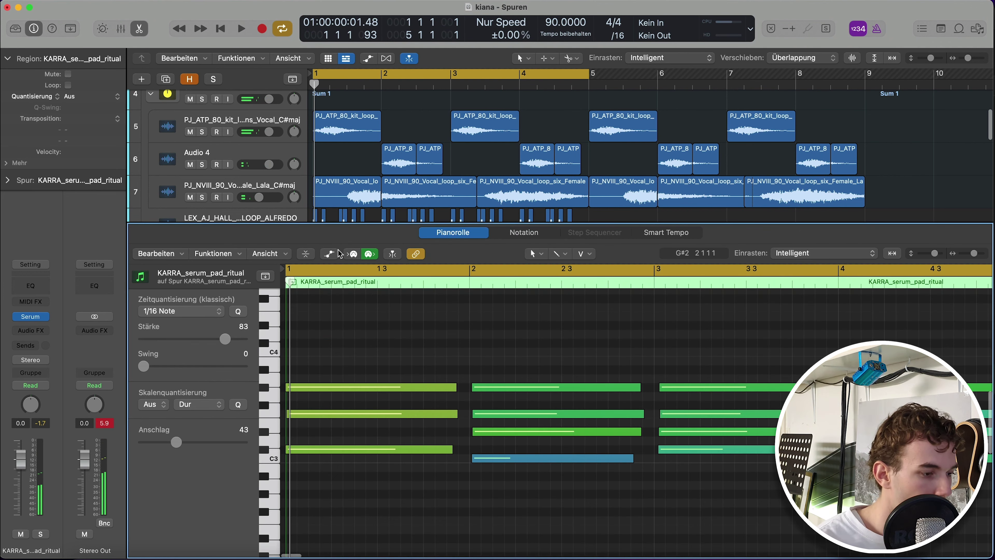
key(shift+alt+Up)
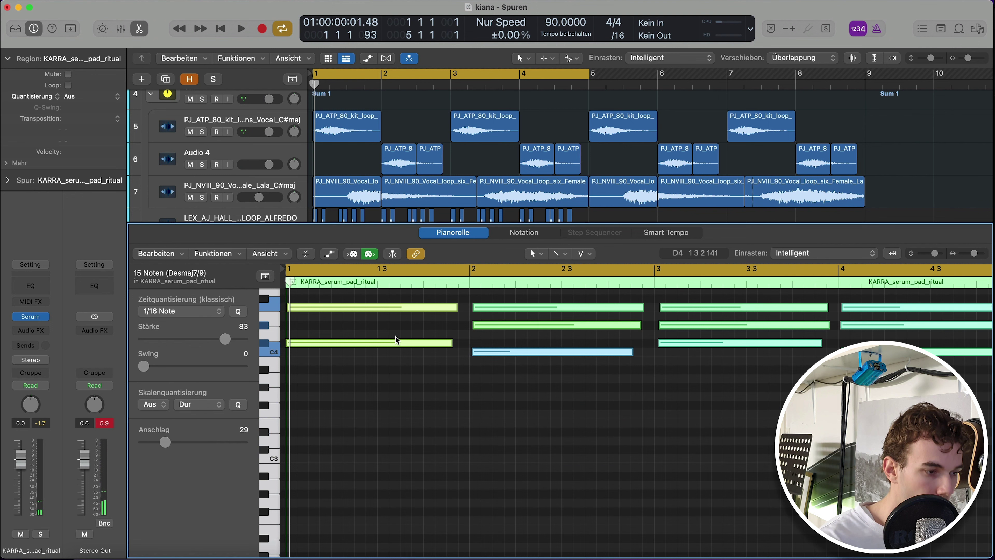
Step: Thin the pad chords in bars 1 and 2, removing bar 1's top note and dropping bar 2's top note an octave
key(space)
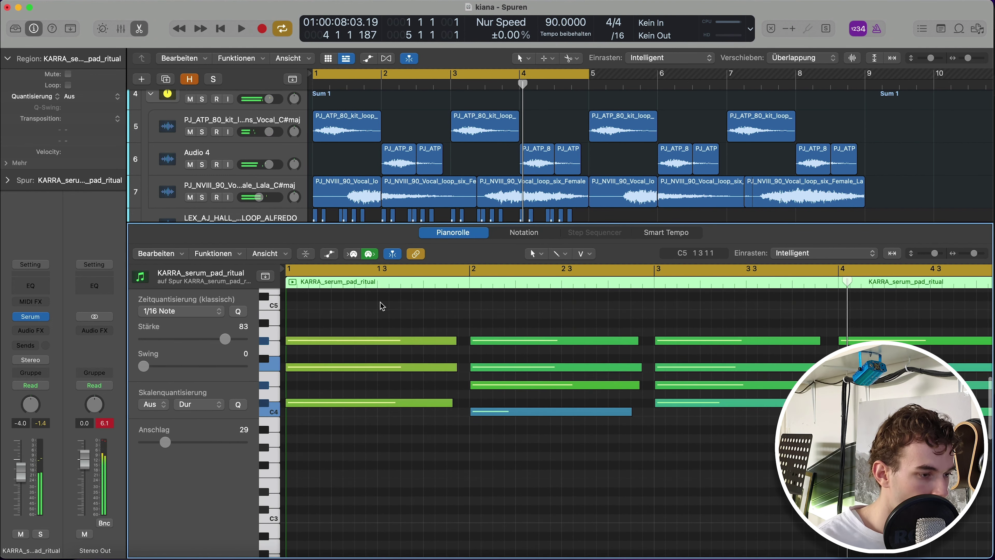
drag(386, 319, 645, 357)
click(435, 327)
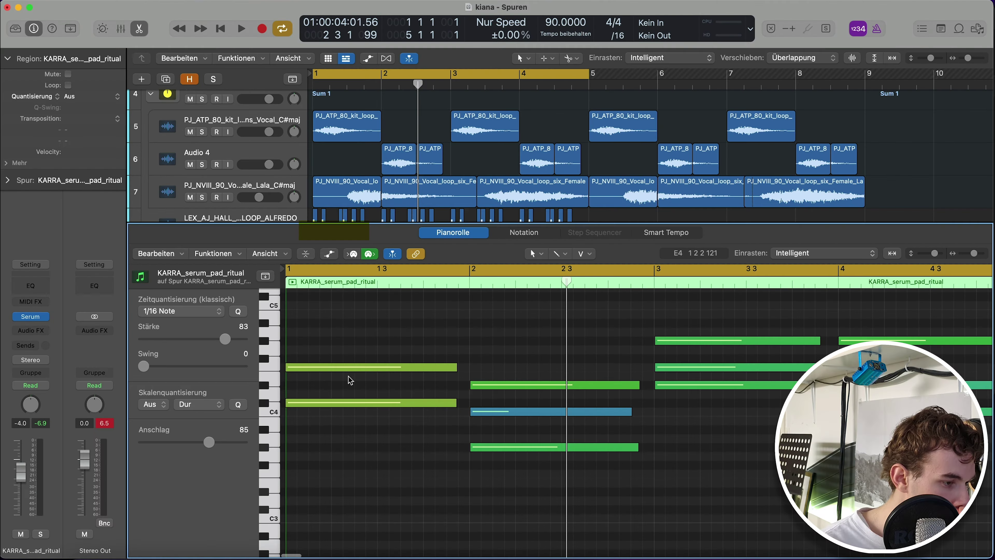
Step: Revoice the bar 1 pad chord by lowering the F4 note to C4 and raising the C#4 note to F4
click(347, 367)
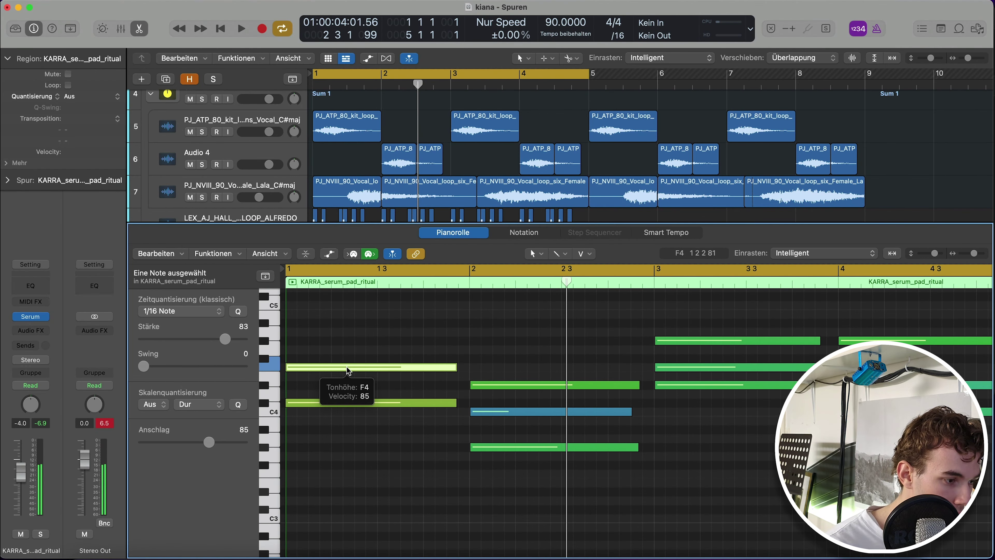
key(alt+Down)
key(alt+Down)
key(alt+Down)
key(alt+Down)
key(alt+Down)
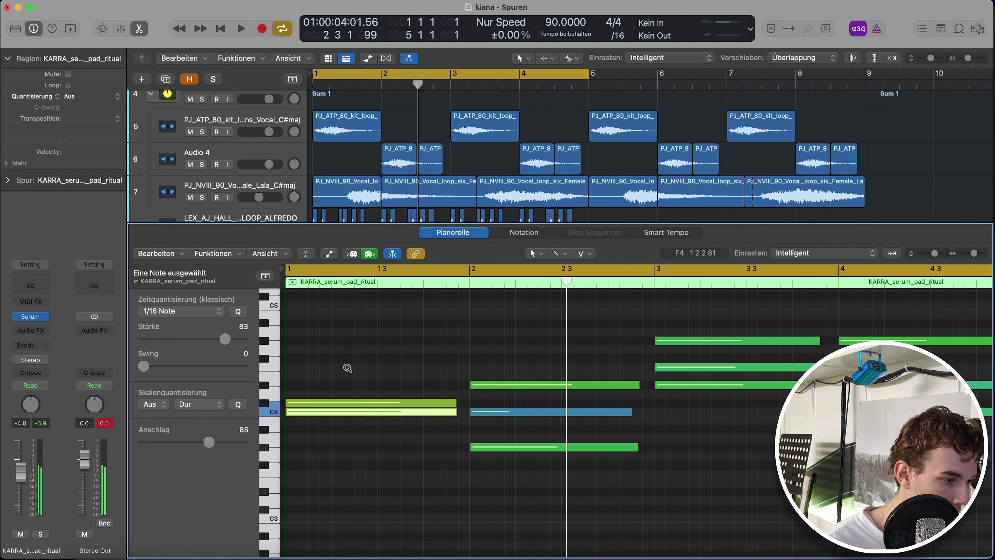
click(344, 403)
mouse_move(344, 406)
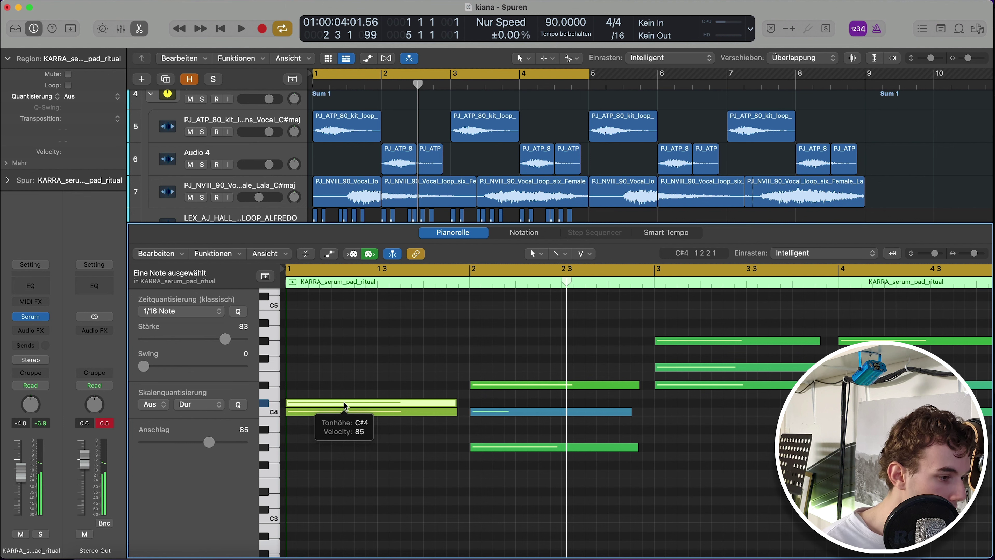
key(alt+Up)
key(alt+Up)
key(alt+Up)
key(alt+Up)
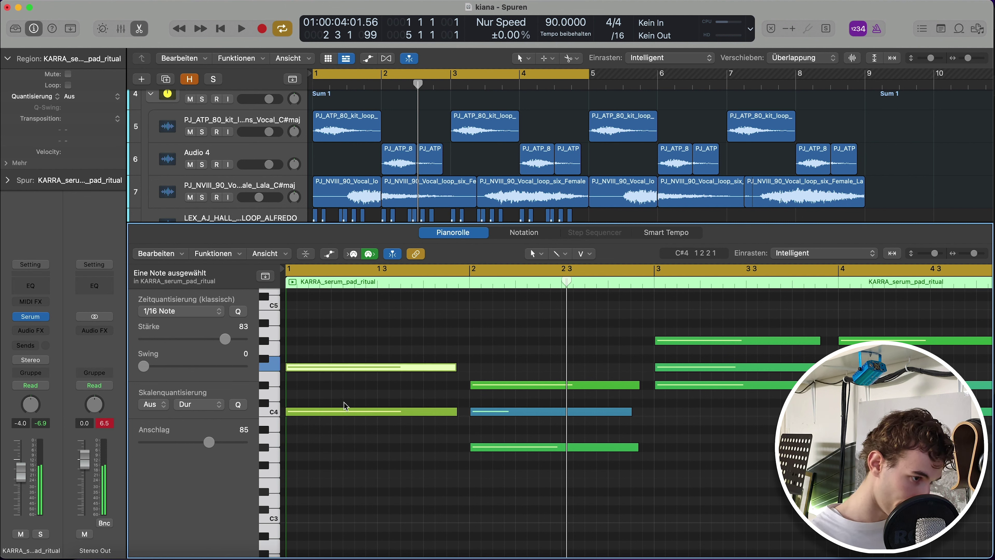
key(space)
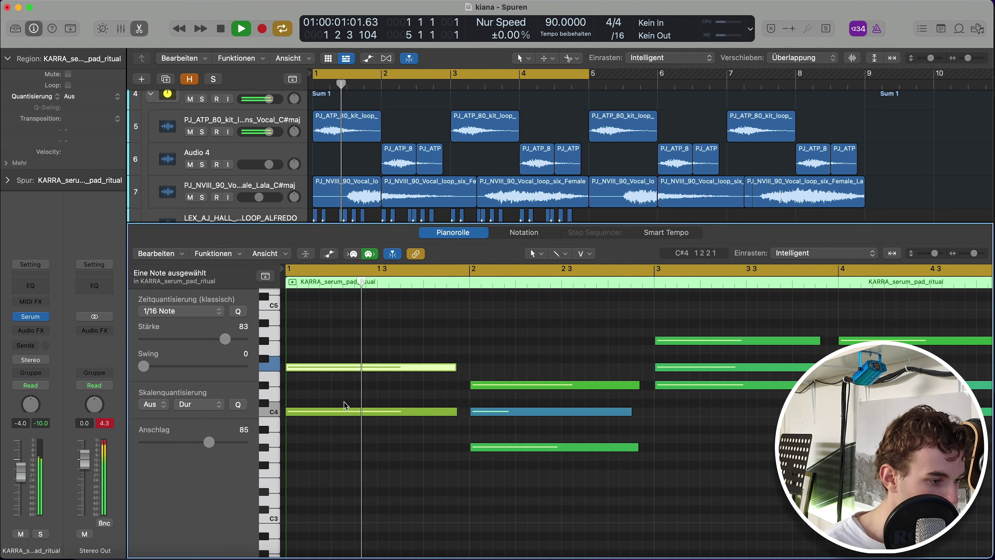
key(space)
Step: Delete the C4 note from the bar 2 pad chord
drag(508, 352, 516, 488)
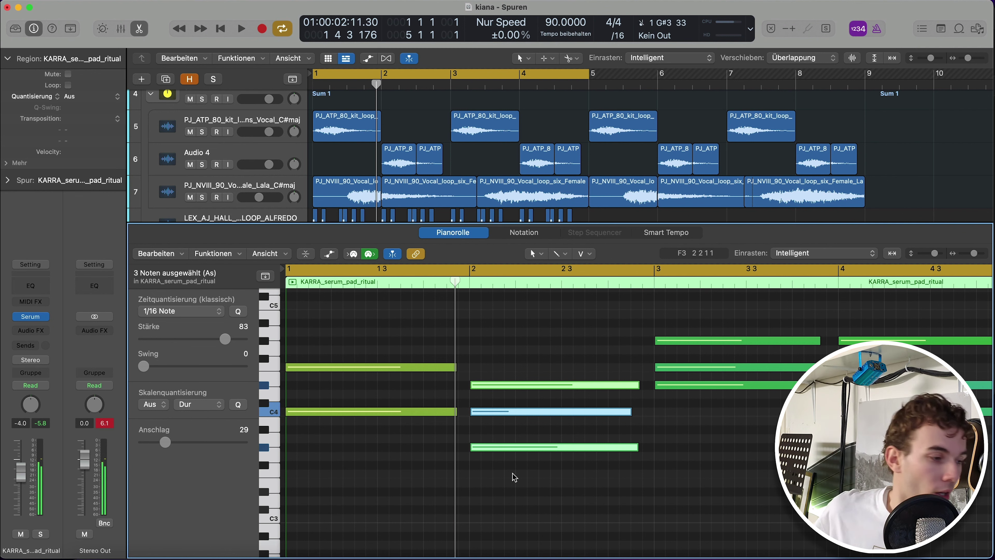
click(505, 412)
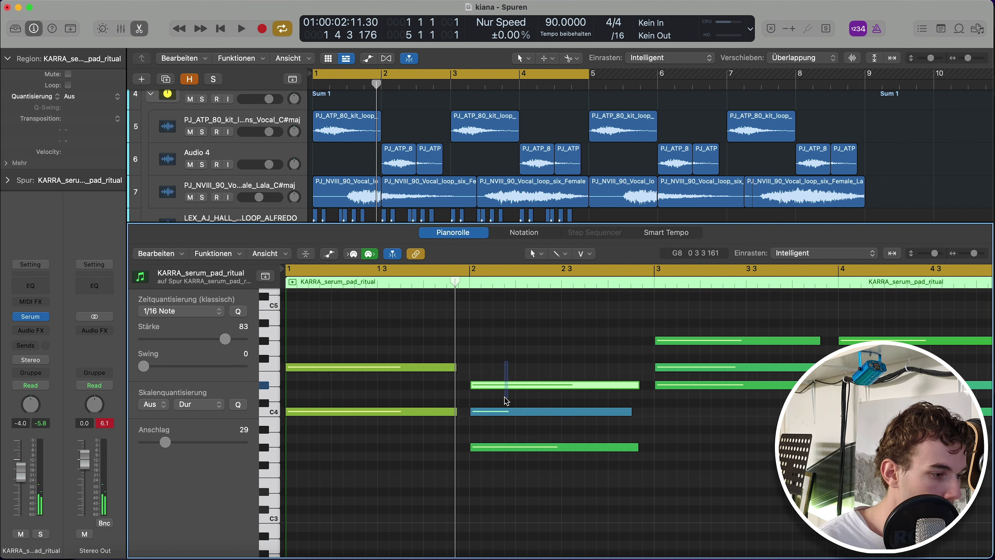
click(500, 411)
key(BackSpace)
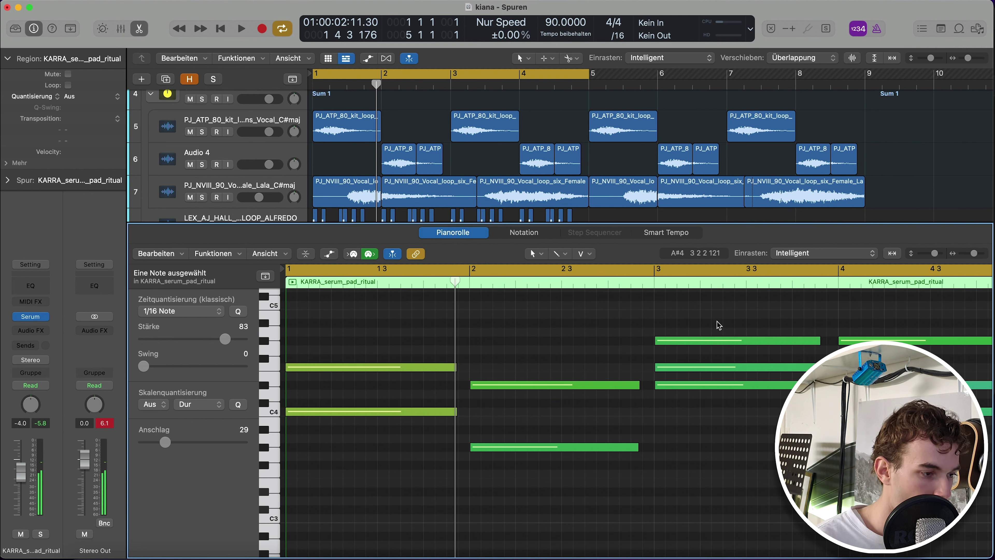
Step: Play back the edited pad part and slightly lower the volume of the KARRA_serum_pad_ritual track
key(space)
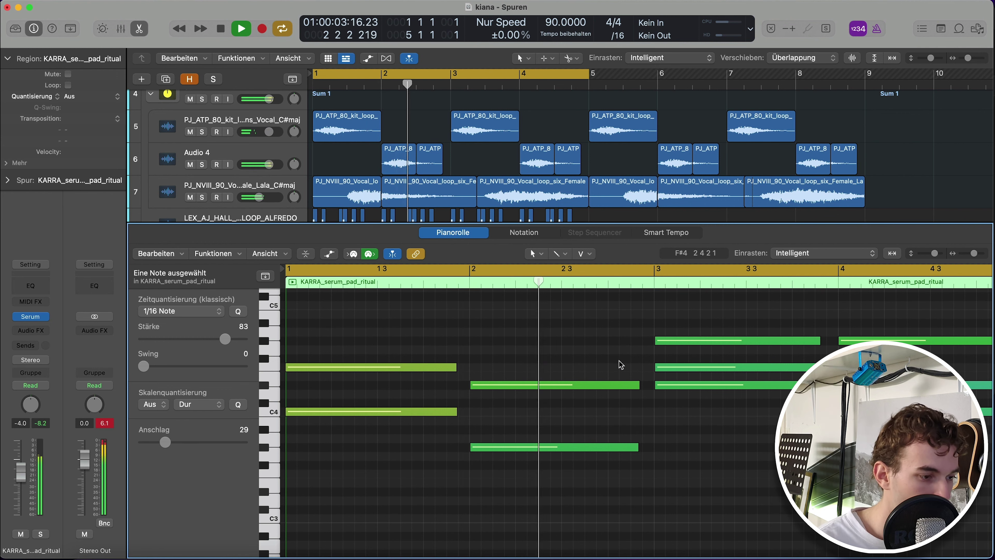
scroll(620, 361, right, 3)
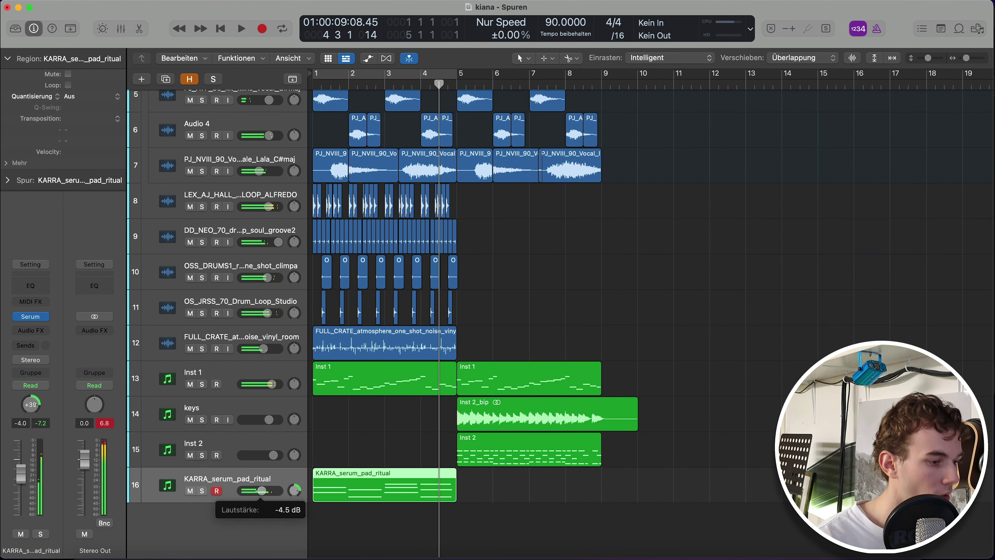
drag(256, 492, 253, 495)
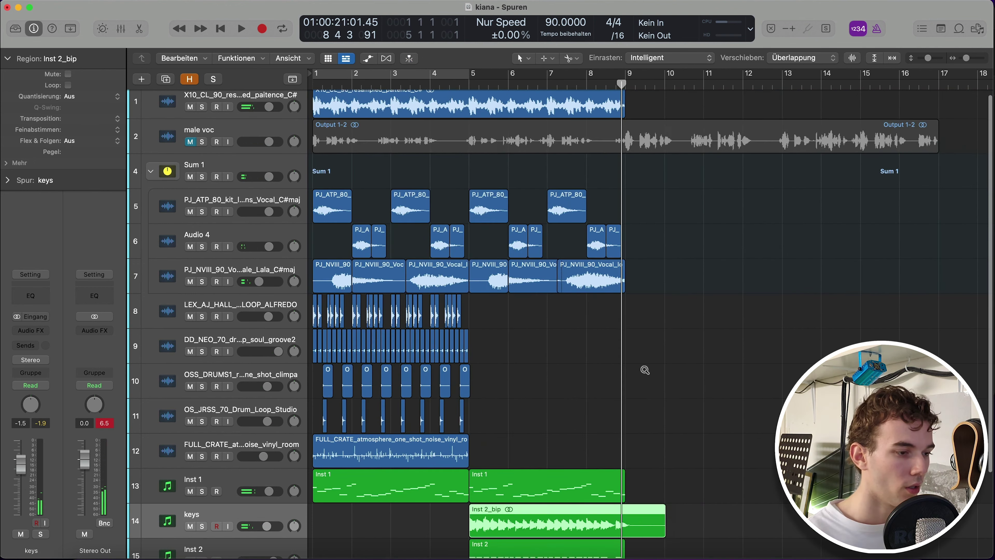
Step: Bring the bs_90_chimes_loop_midnight_C#maj loop from Splice onto a new audio track, starting at bar 1
scroll(627, 365, down, 3)
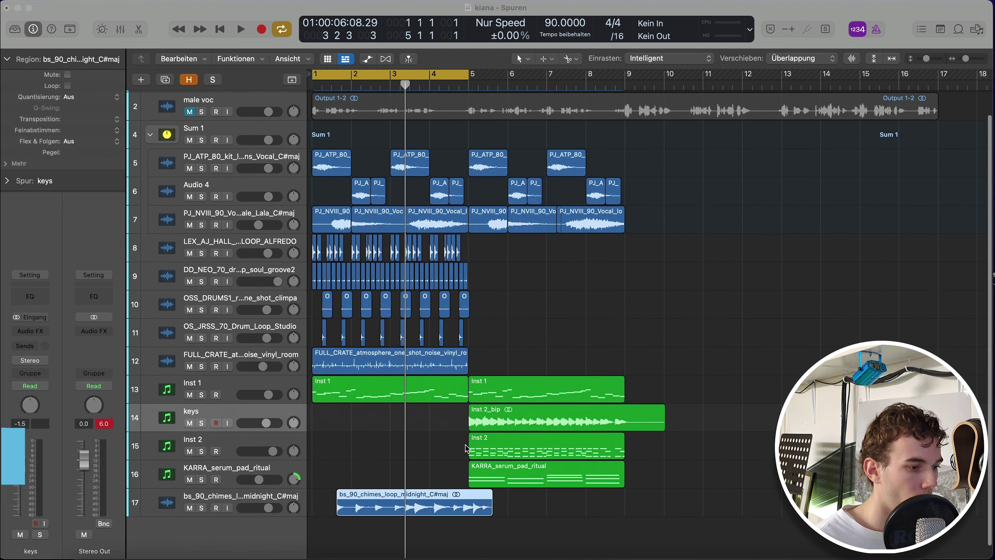
scroll(444, 493, down, 3)
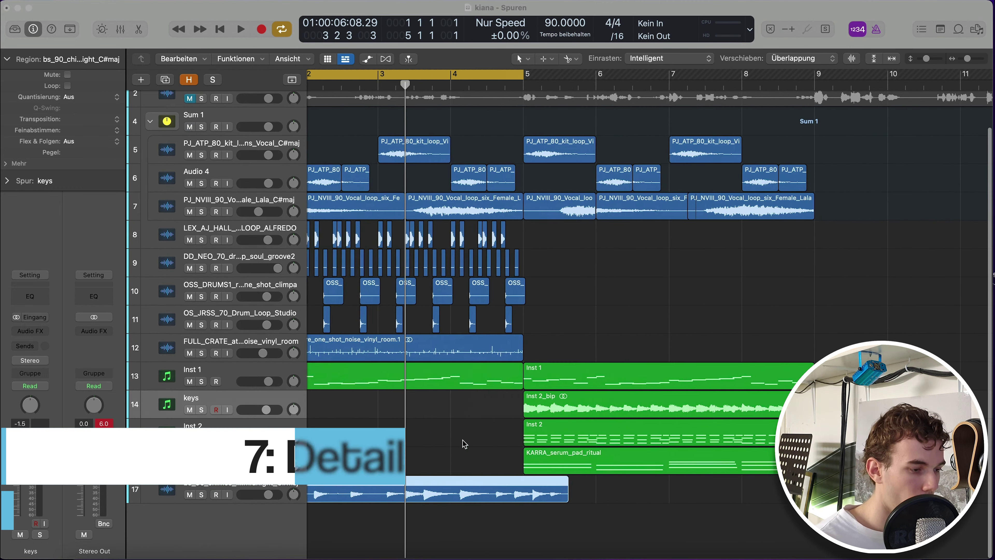
drag(444, 493, 395, 492)
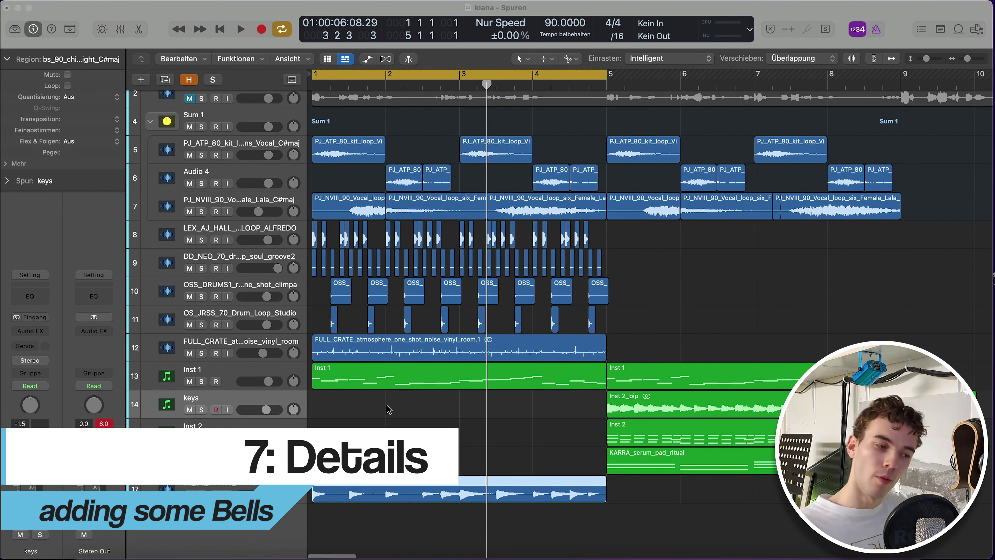
Step: Split the chimes loop halfway through bar 1 and rearrange the pieces into a new pattern over bars 1 to 3
key(super+Down)
key(super+Down)
key(super+Down)
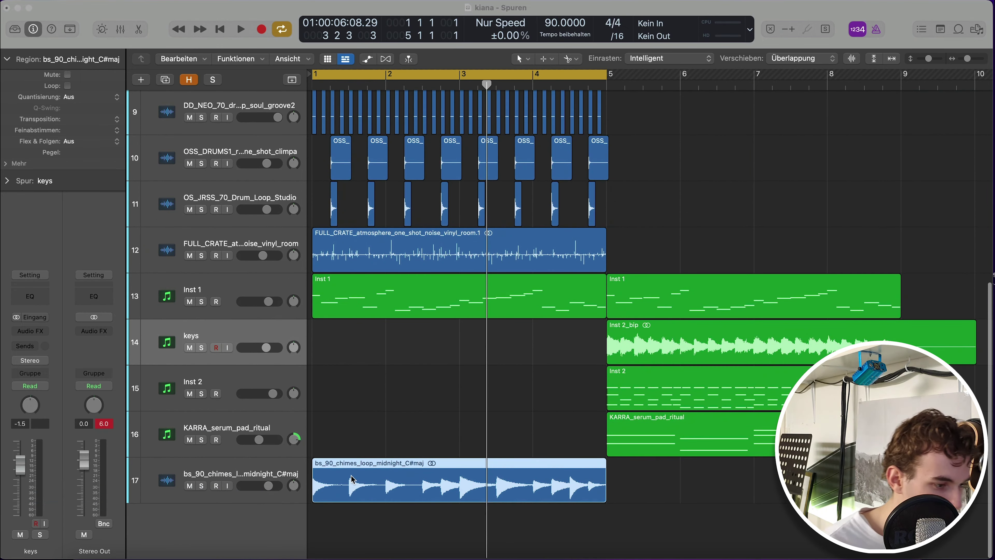
key(super+Right)
scroll(352, 476, up, 2)
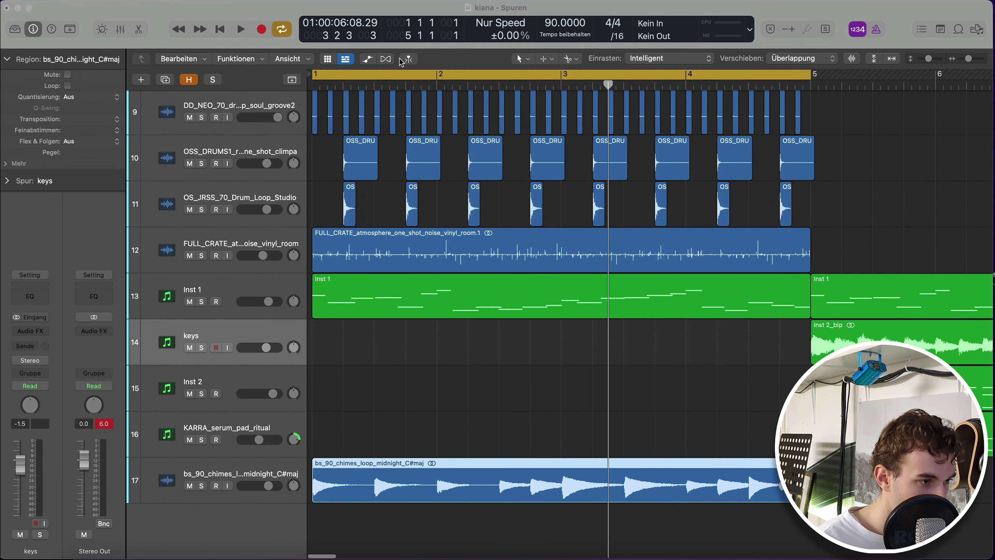
click(373, 87)
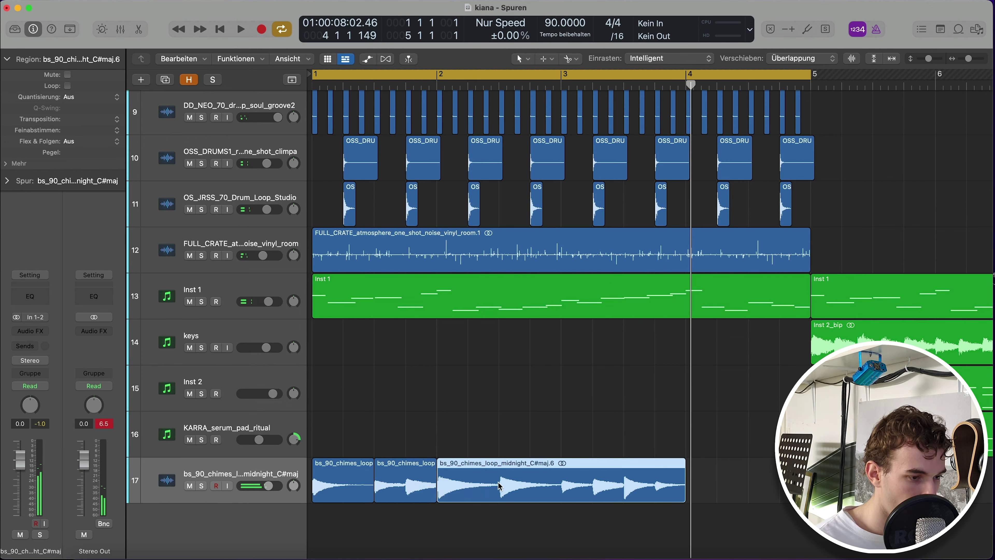
Step: Paste a chimes segment at bar 4 and cut off everything that extends past bar 5
key(super+v)
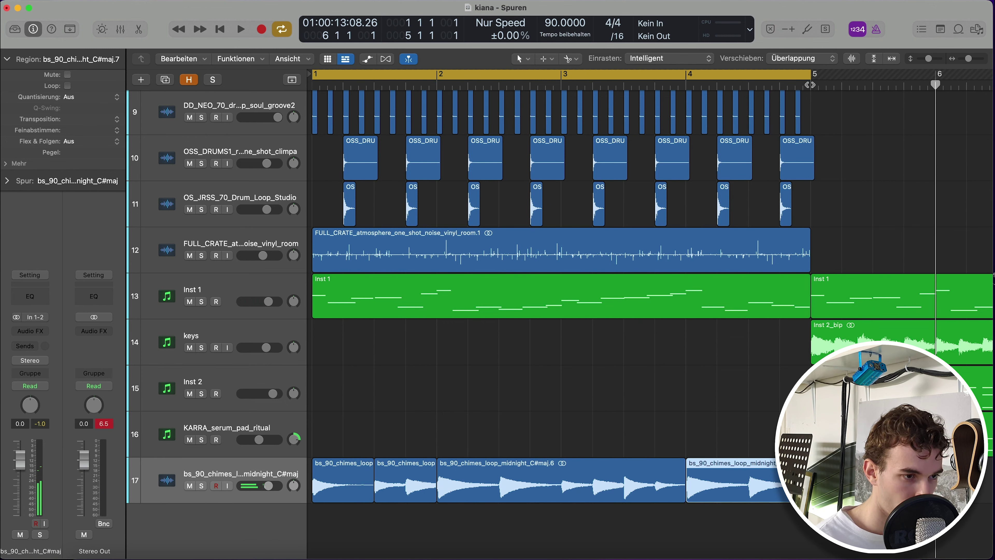
click(810, 84)
key(super+t)
key(BackSpace)
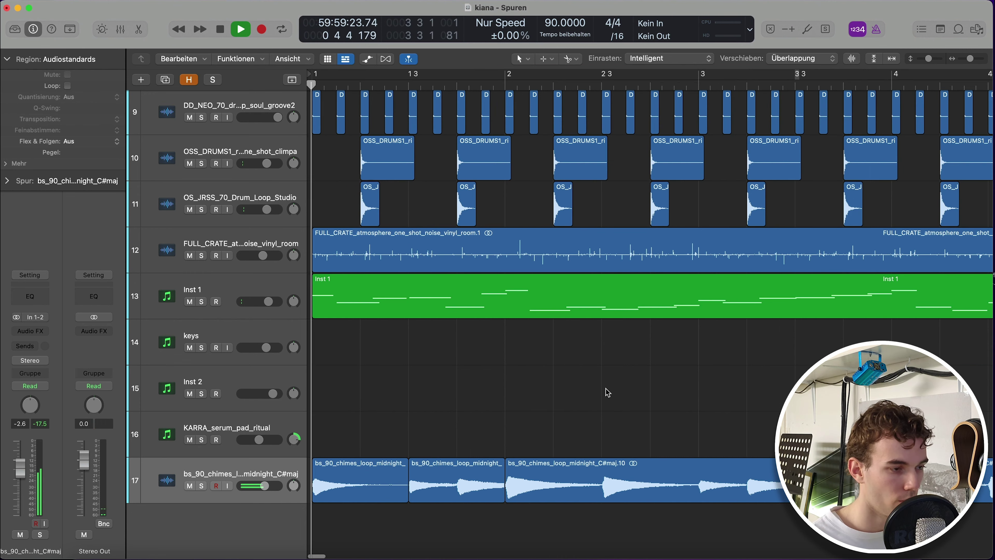
Step: Play back bars 1 to 4 to hear the chopped chimes together with the drums and bass
key(super+Left)
key(super+Left)
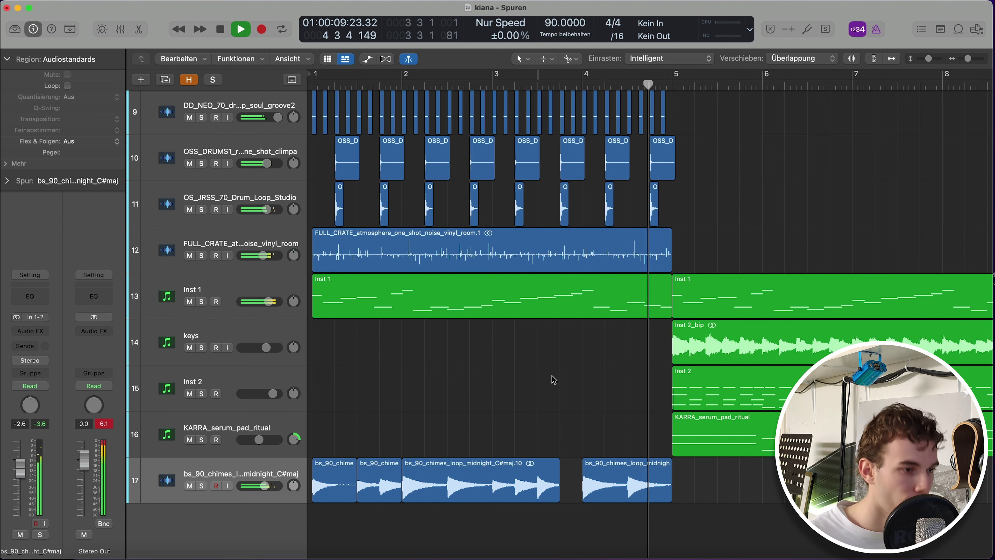
key(space)
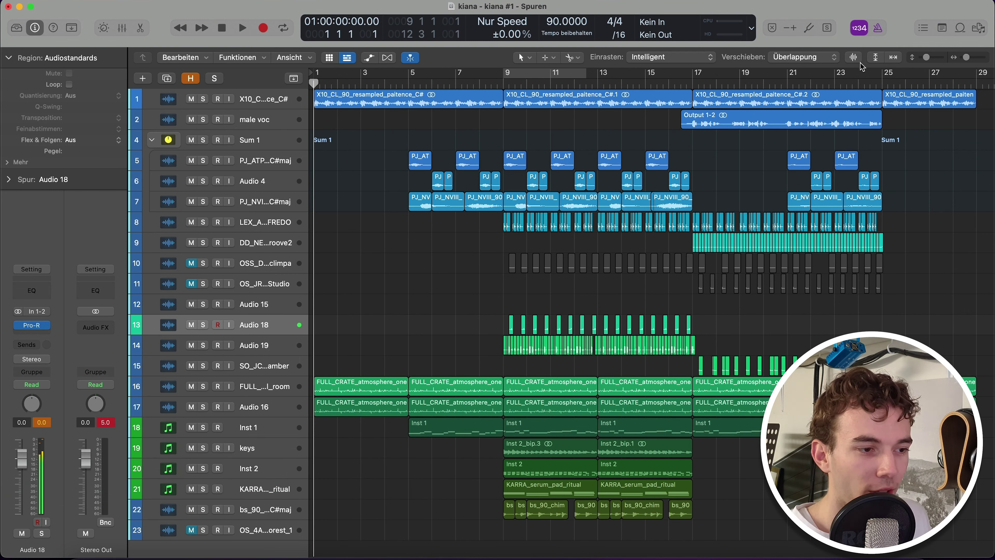
Step: Solo the Output 1-2 region on the male voc track, play it from bar 17 and turn solo off again
click(751, 124)
key(s)
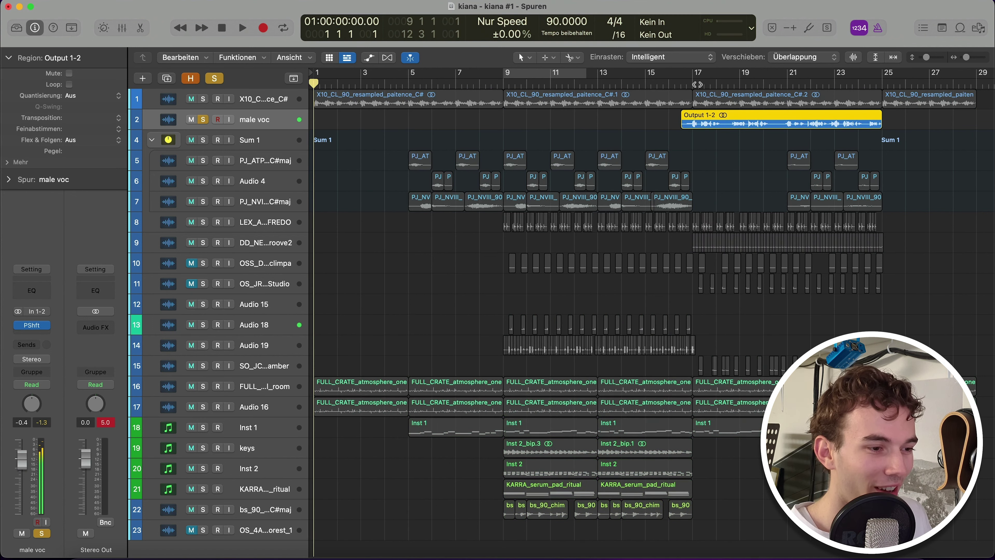
click(694, 84)
key(space)
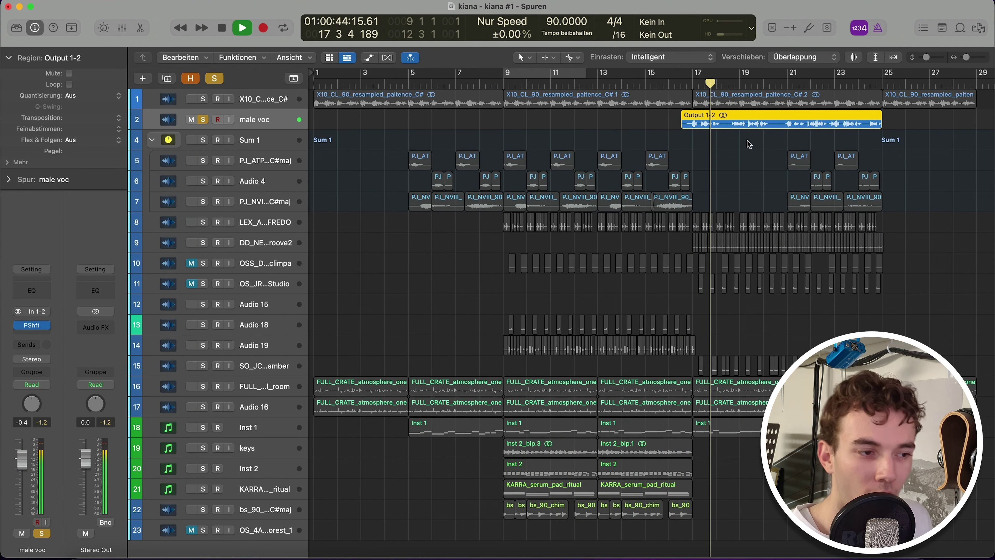
key(space)
key(ctrl+s)
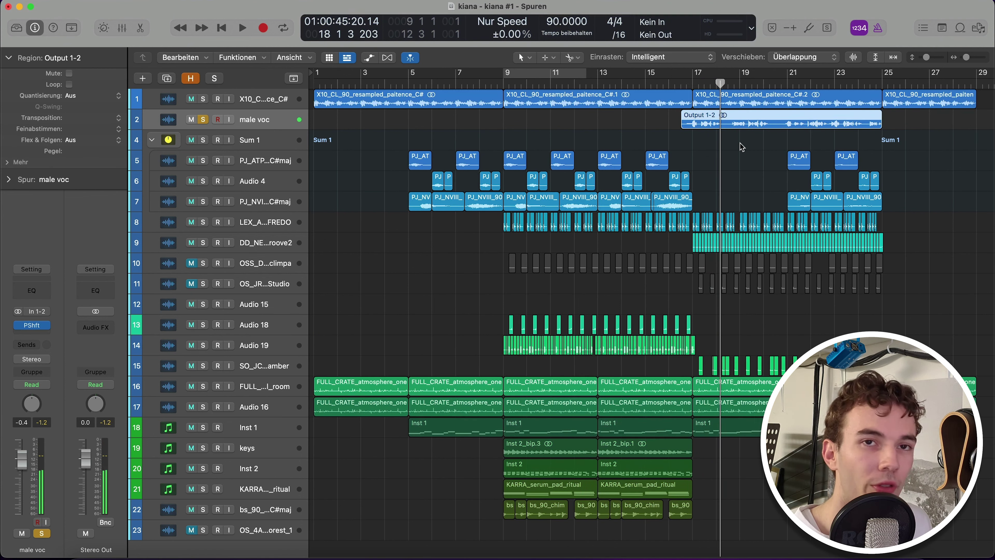
Step: Examine the chopped drum regions on the Audio 18 and Audio 19 tracks between bars 9 and 17 up close
scroll(751, 159, down, 2)
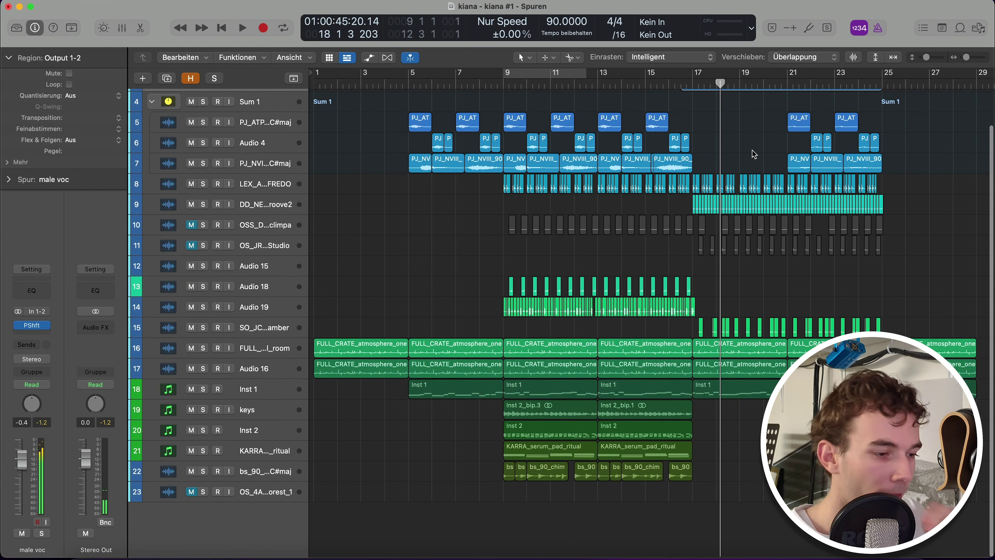
click(509, 269)
drag(481, 258, 789, 330)
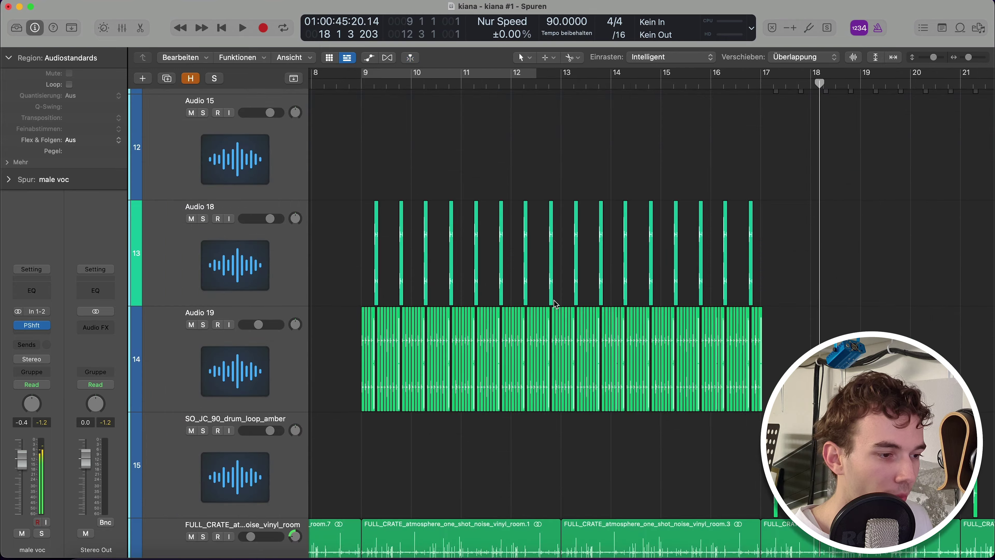
scroll(500, 278, up, 4)
scroll(515, 288, left, 6)
scroll(519, 293, up, 2)
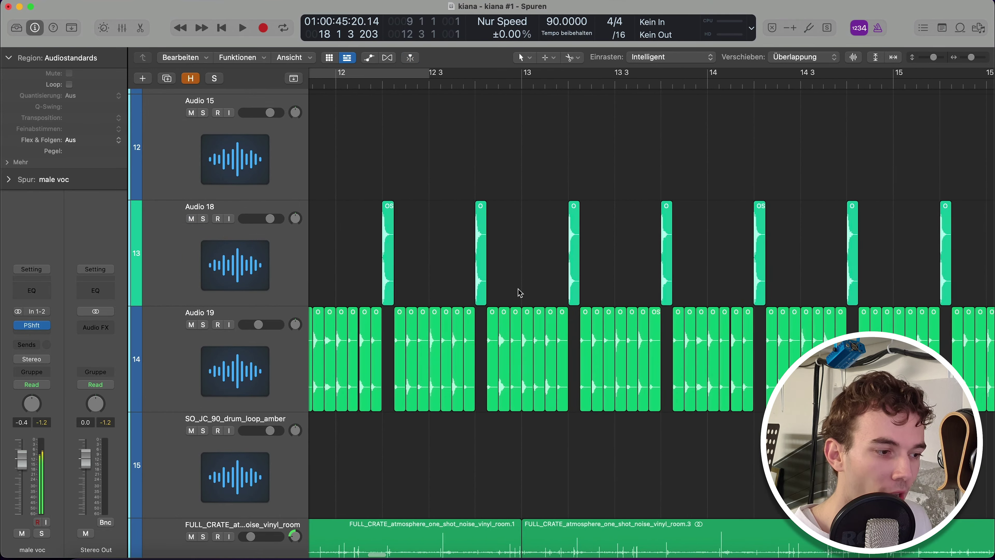
scroll(537, 299, left, 4)
scroll(540, 300, left, 5)
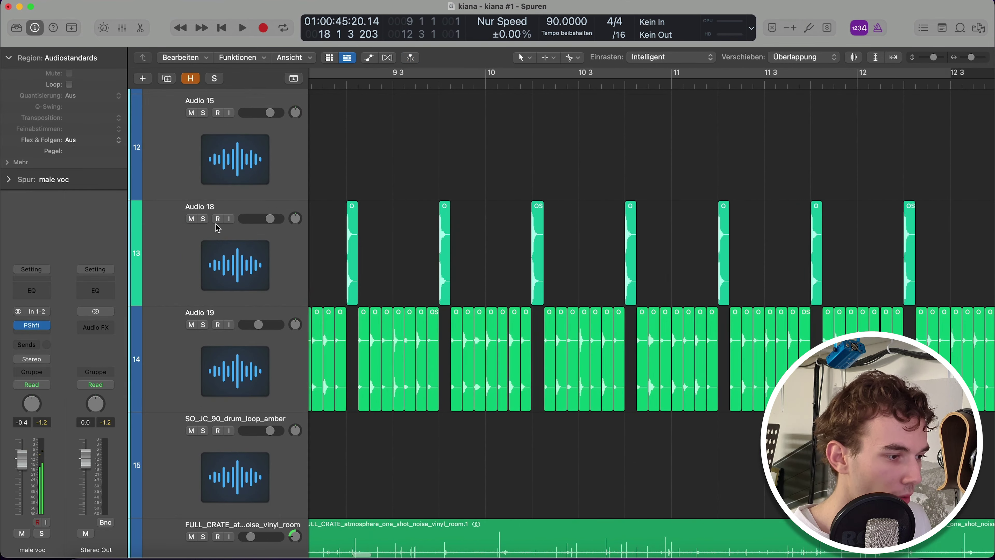
Step: Solo the Audio 18 and Audio 19 tracks, play their drum pattern from bar 9 and return to the full arrangement
click(203, 218)
click(203, 324)
scroll(369, 172, left, 8)
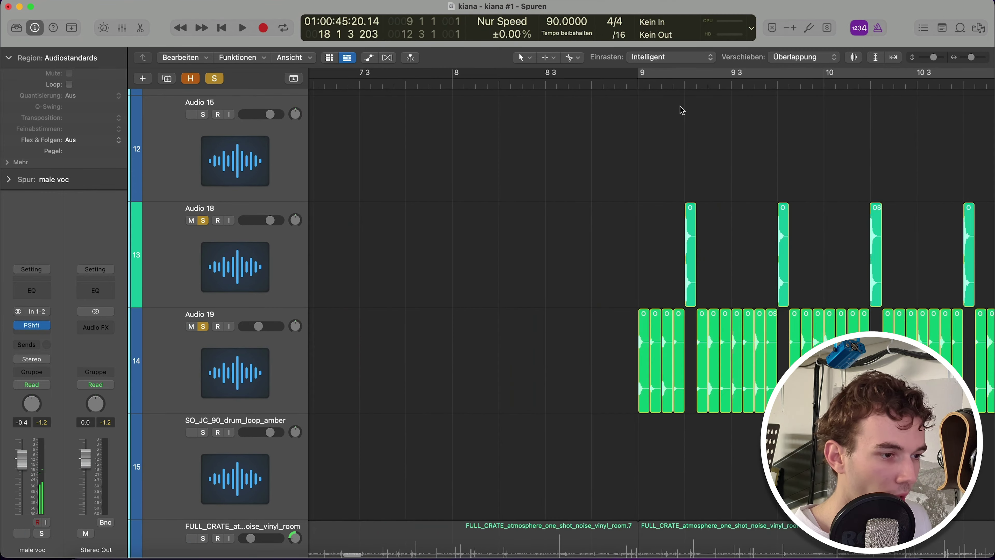
key(space)
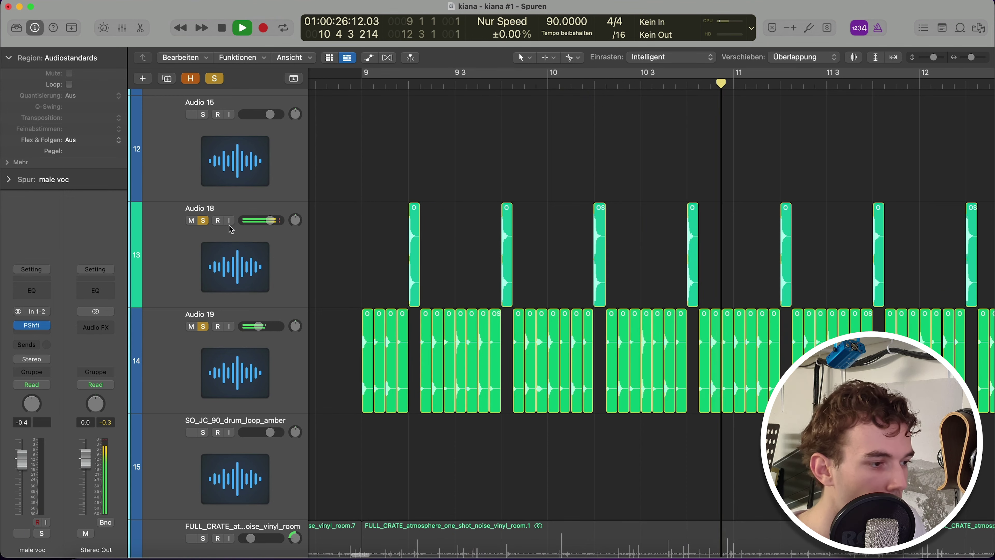
key(space)
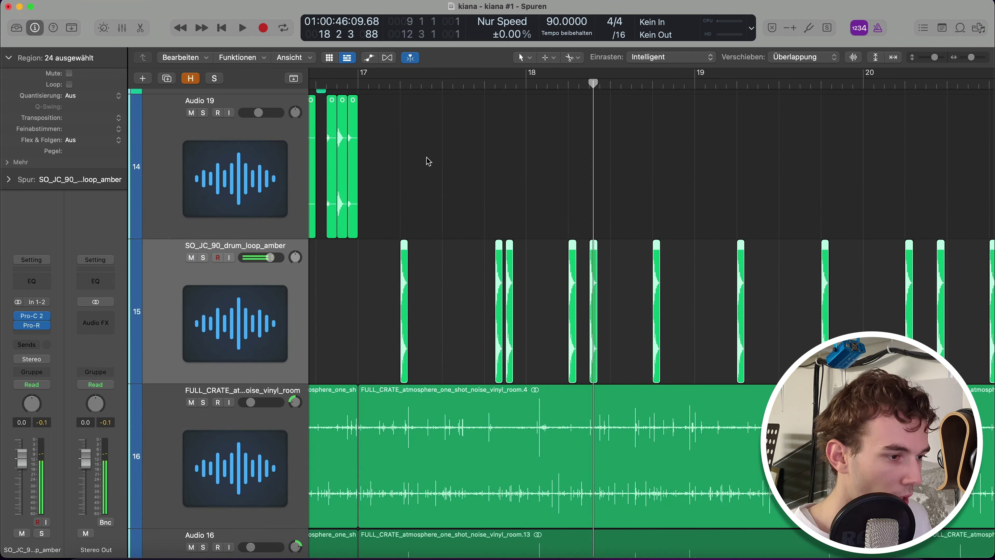
key(z)
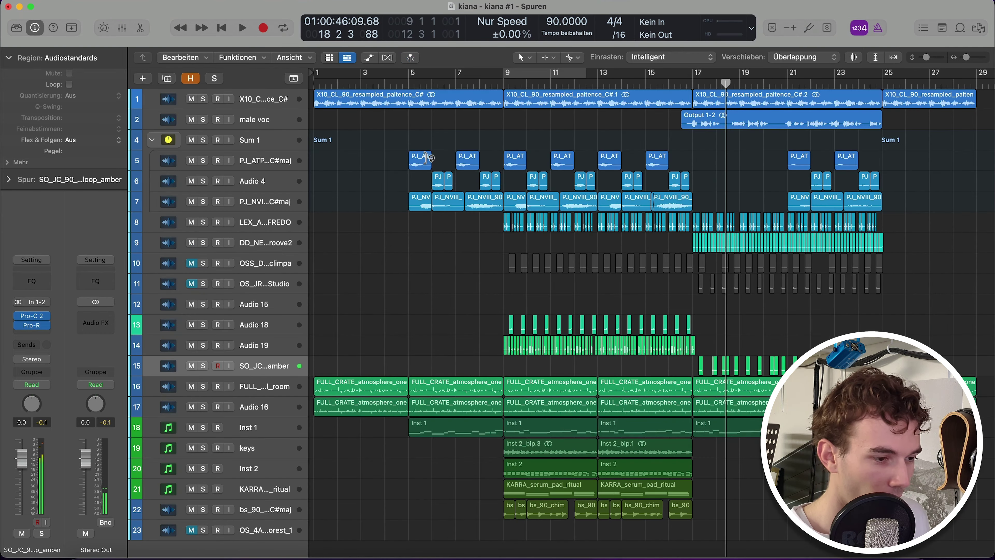